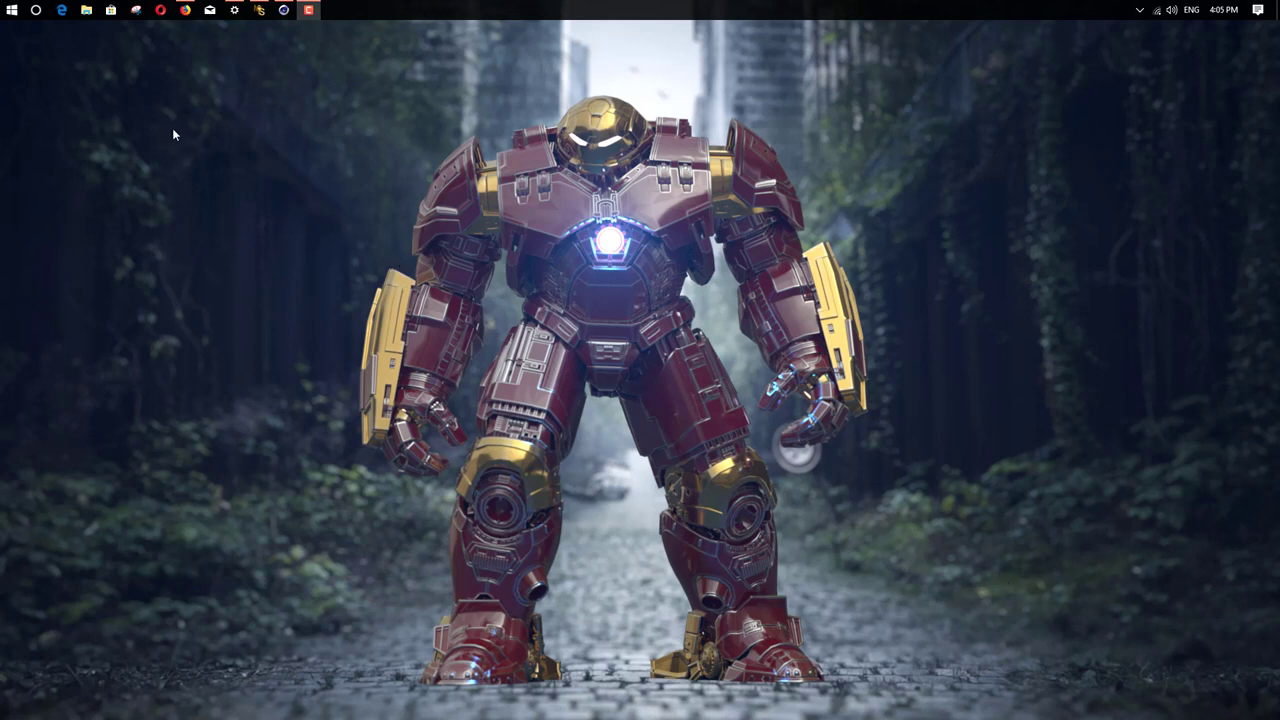
Step: Switch to Firefox and view the image of the Cinema 4D missing OpenCL runtime error
mouse_move(187, 18)
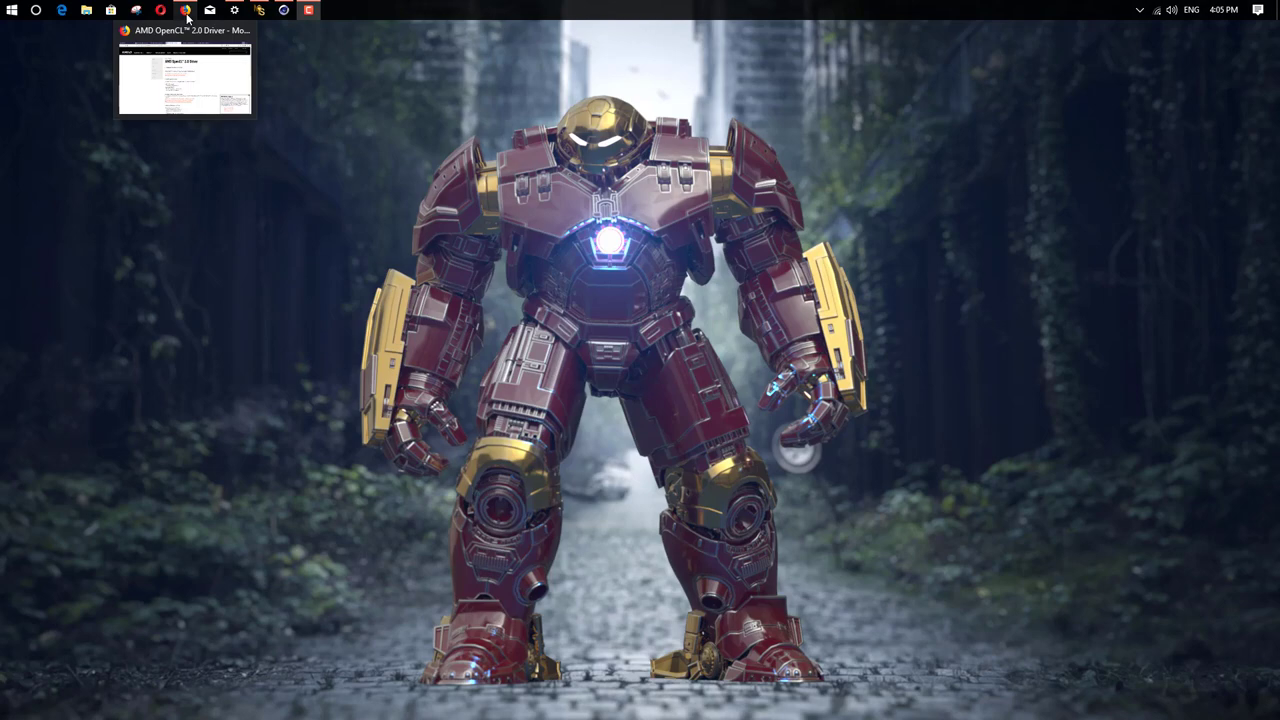
click(187, 10)
click(380, 31)
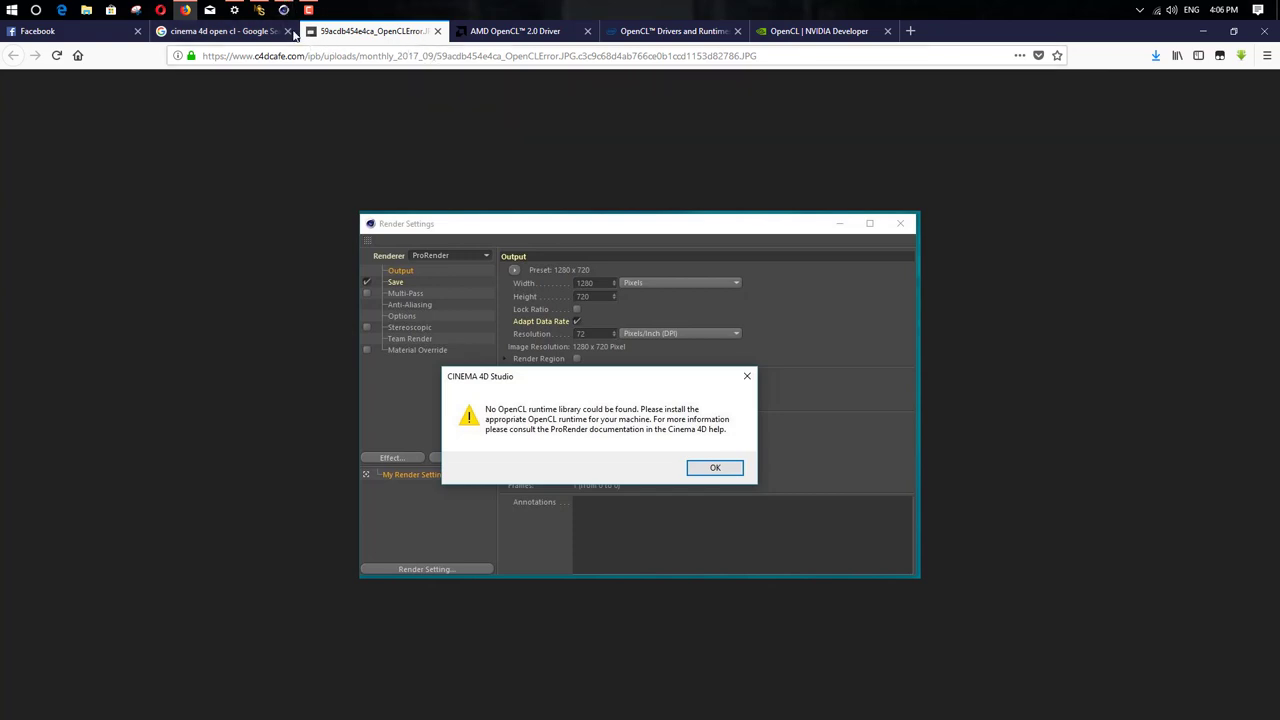
Step: Review the Intel OpenCL drivers page, and find the AMD Catalyst Software for Windows 64 bit download on AMD's OpenCL 2.0 Driver page
click(668, 31)
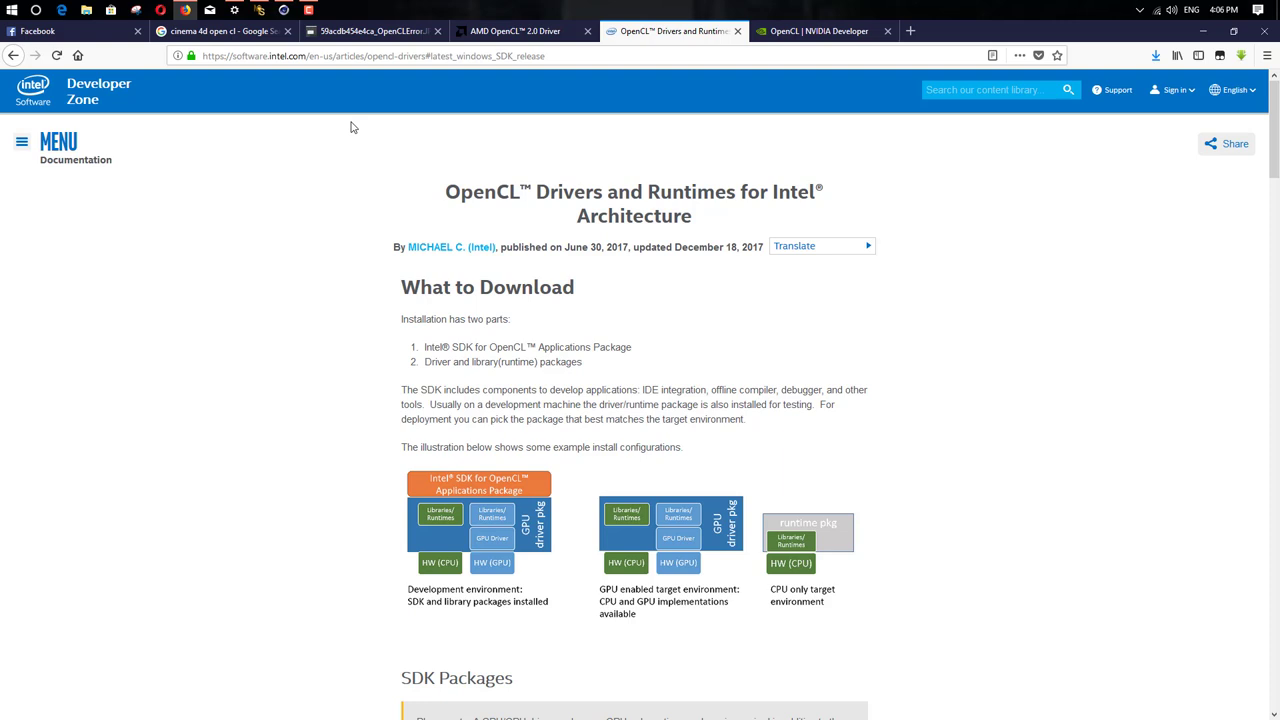
scroll(470, 350, down, 3)
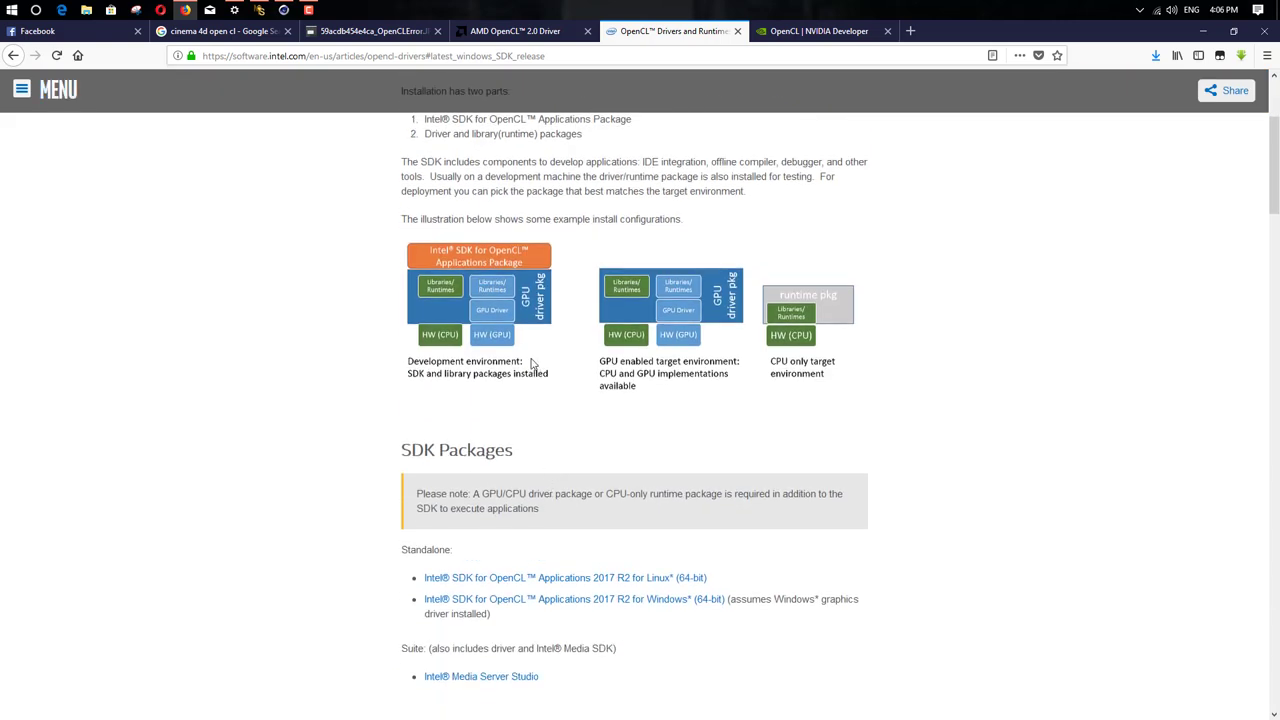
click(513, 31)
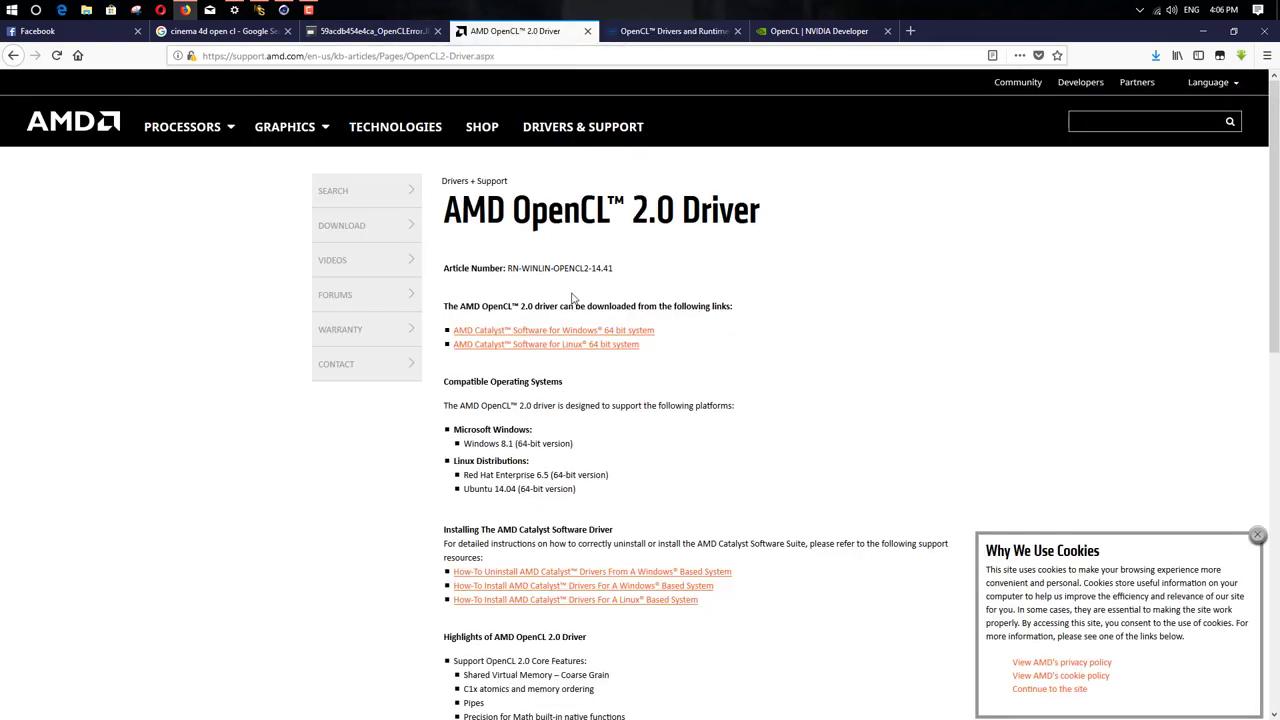
scroll(567, 297, down, 4)
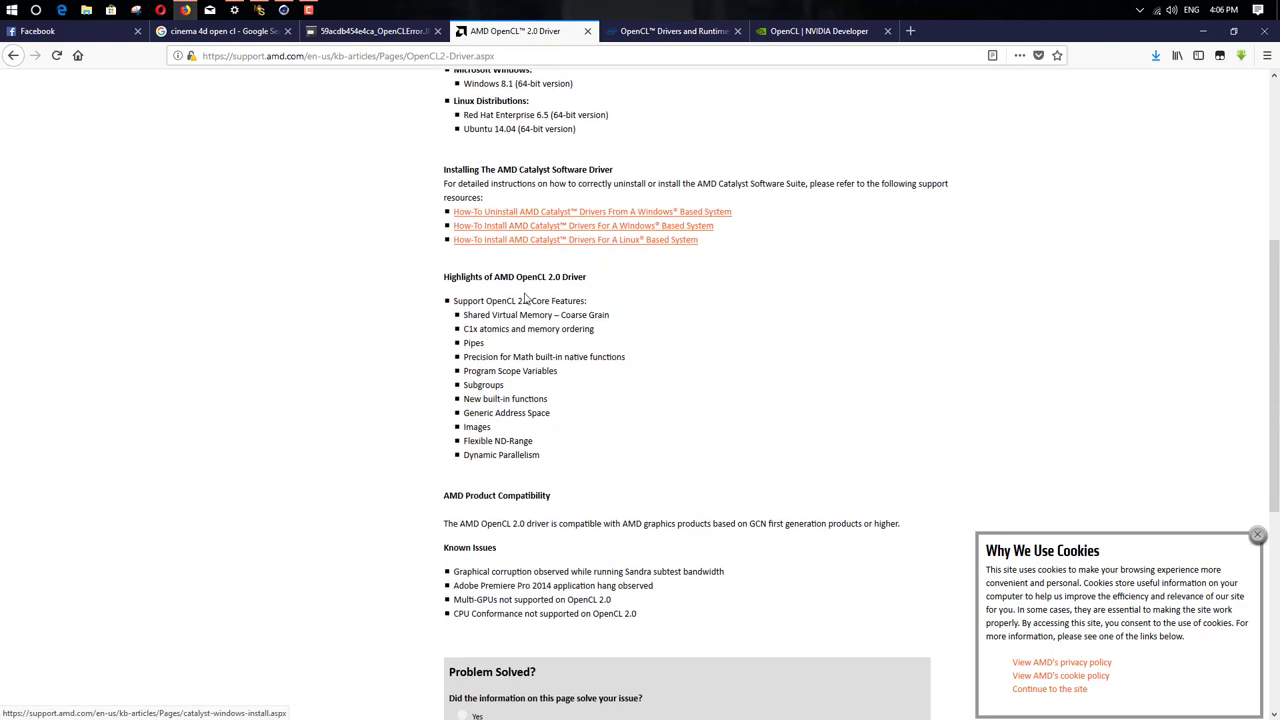
scroll(533, 305, down, 5)
scroll(537, 306, up, 8)
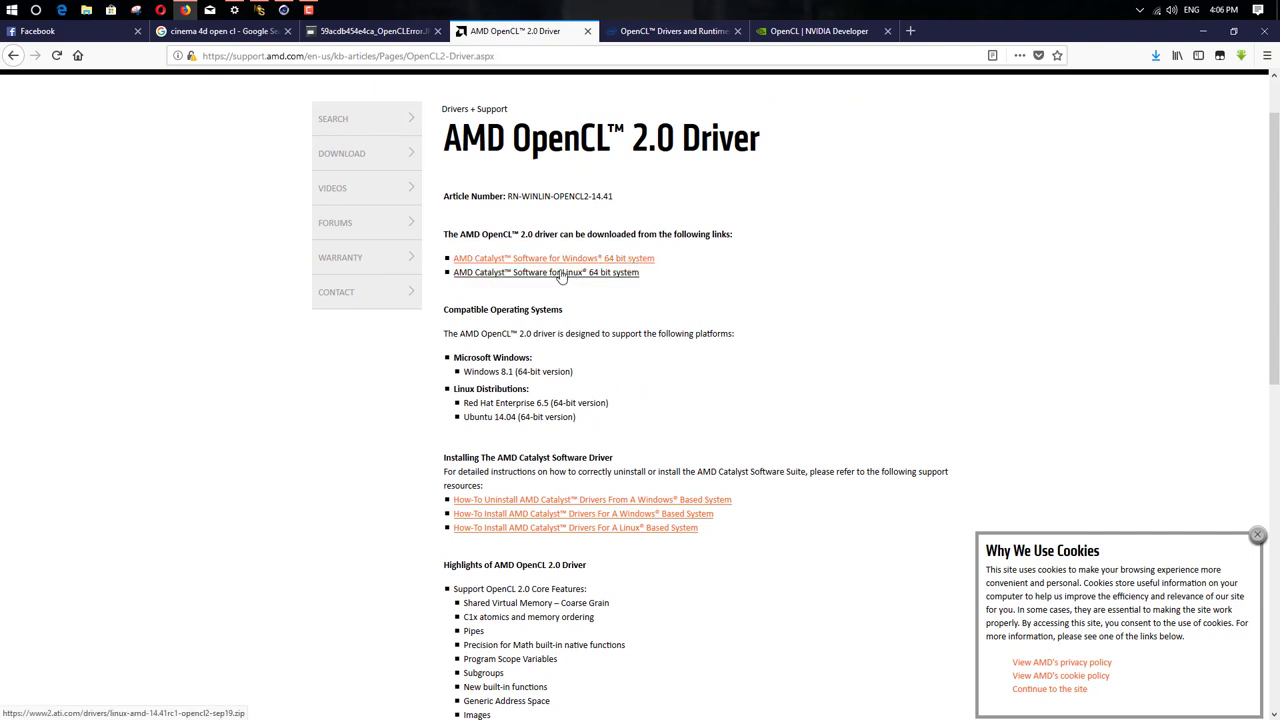
click(560, 259)
Step: Compare the OpenCL driver pages of Intel, NVIDIA and AMD
click(625, 31)
scroll(585, 152, up, 4)
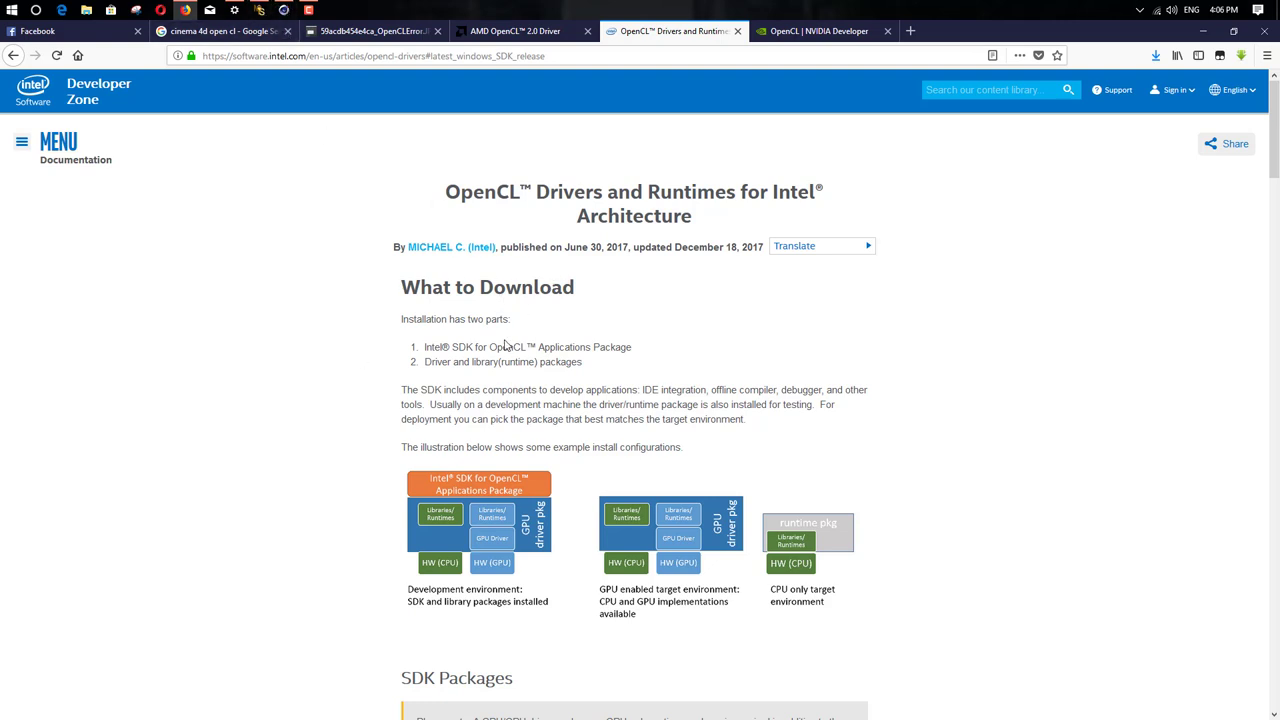
click(808, 38)
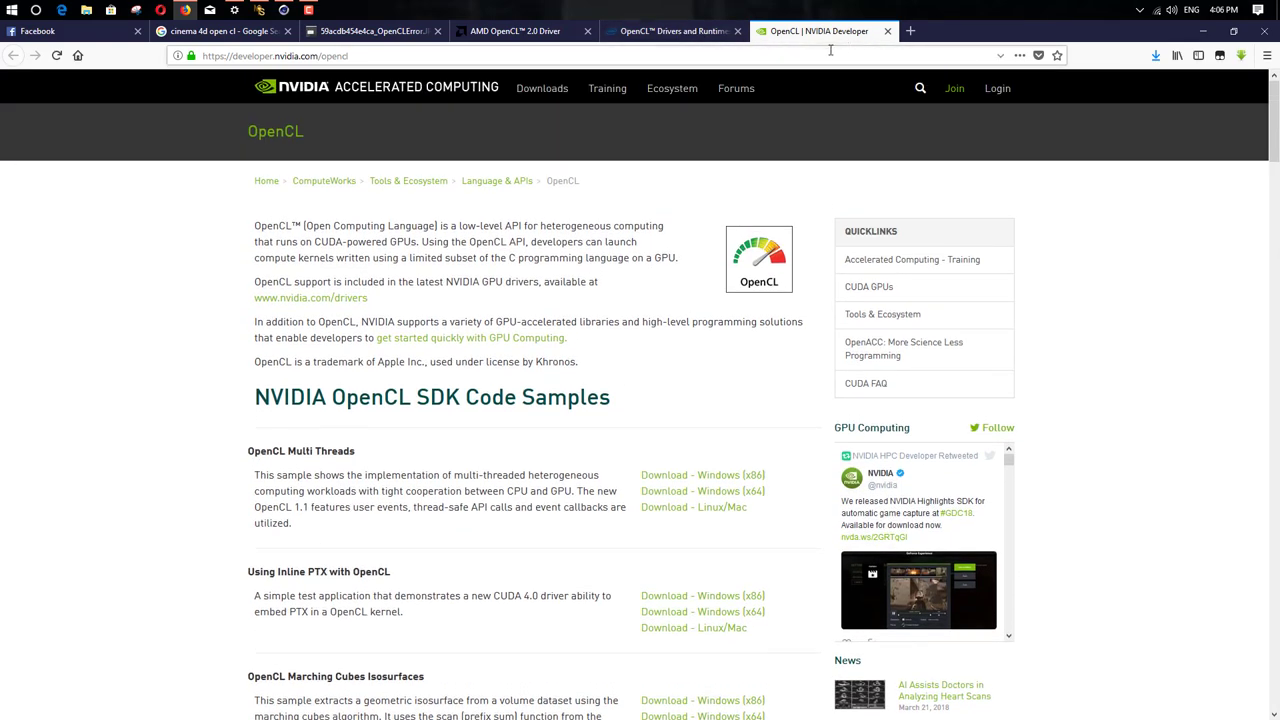
click(670, 33)
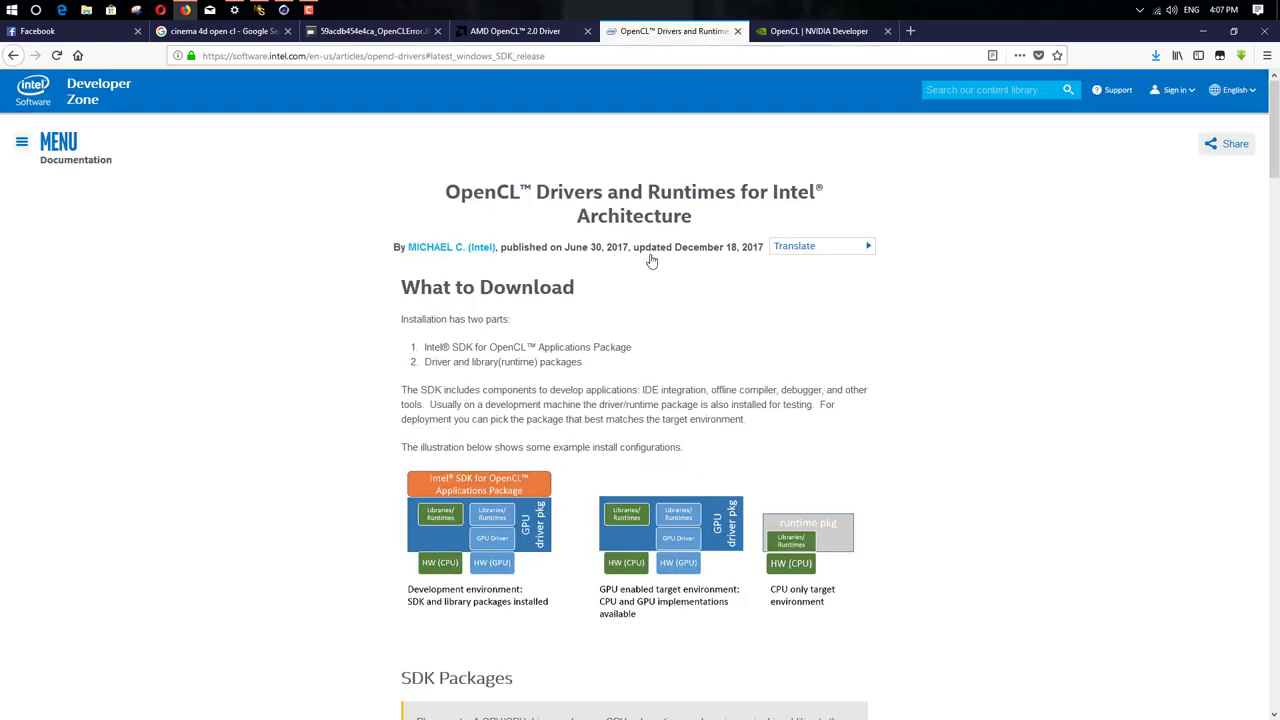
scroll(645, 275, down, 1)
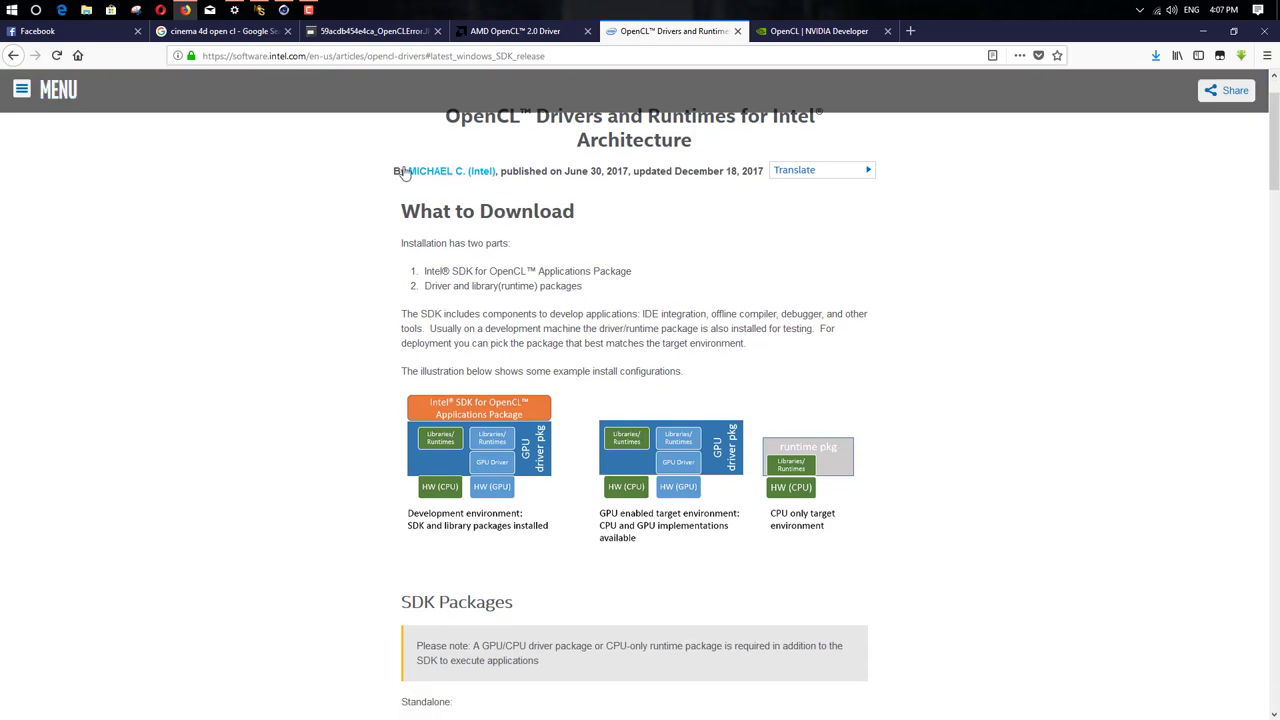
scroll(367, 173, up, 1)
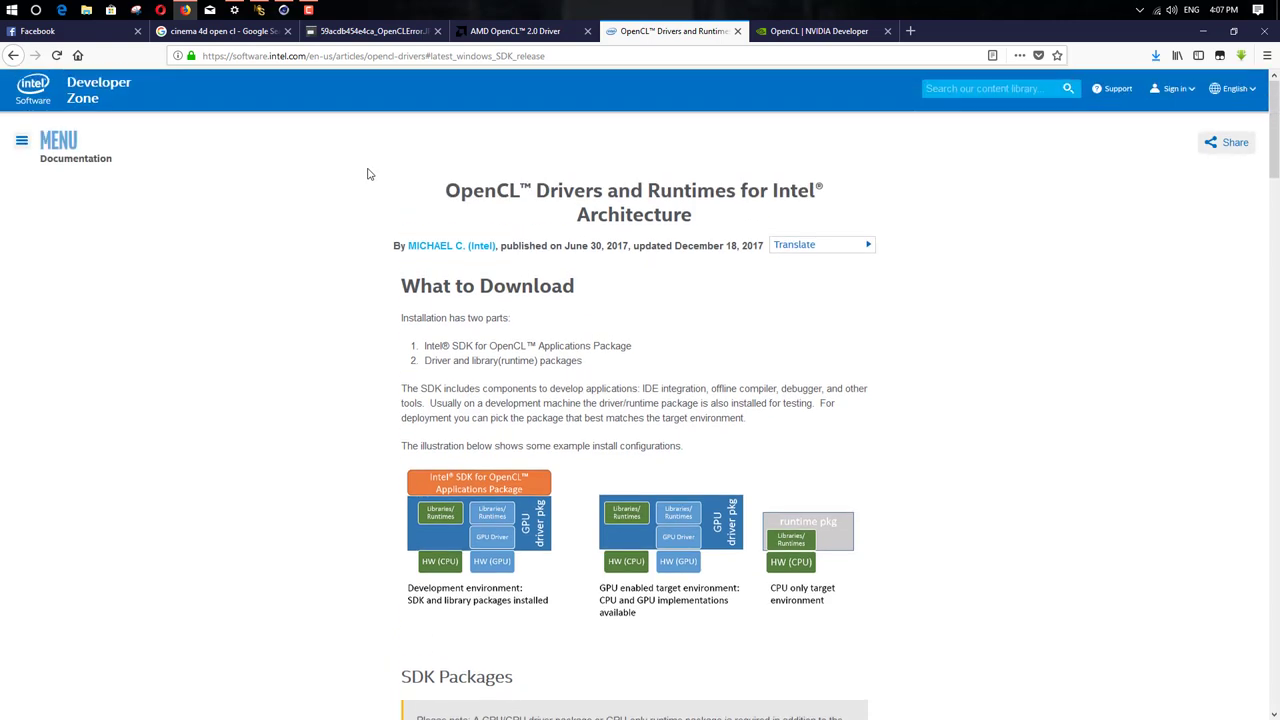
click(510, 31)
key(ctrl+Tab)
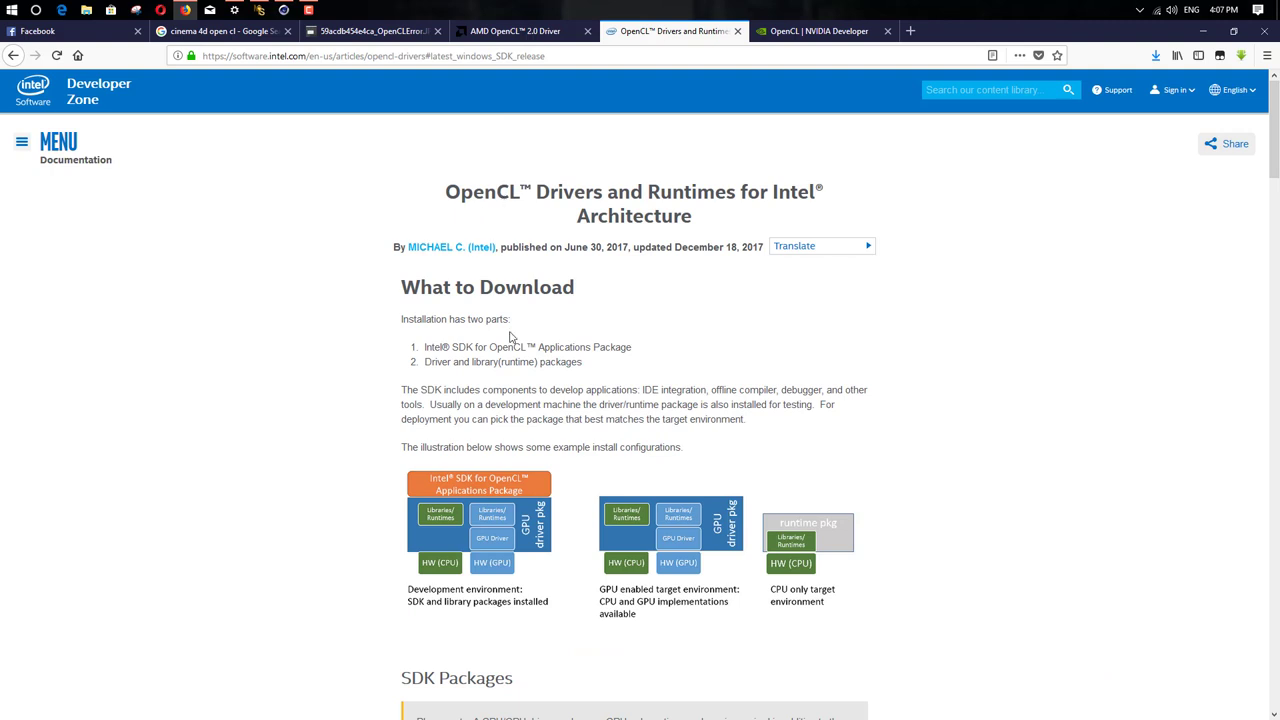
Step: On the Intel page, find the Windows downloads of the OpenCL Runtime for Intel Core and Intel Xeon Processors
scroll(522, 380, down, 4)
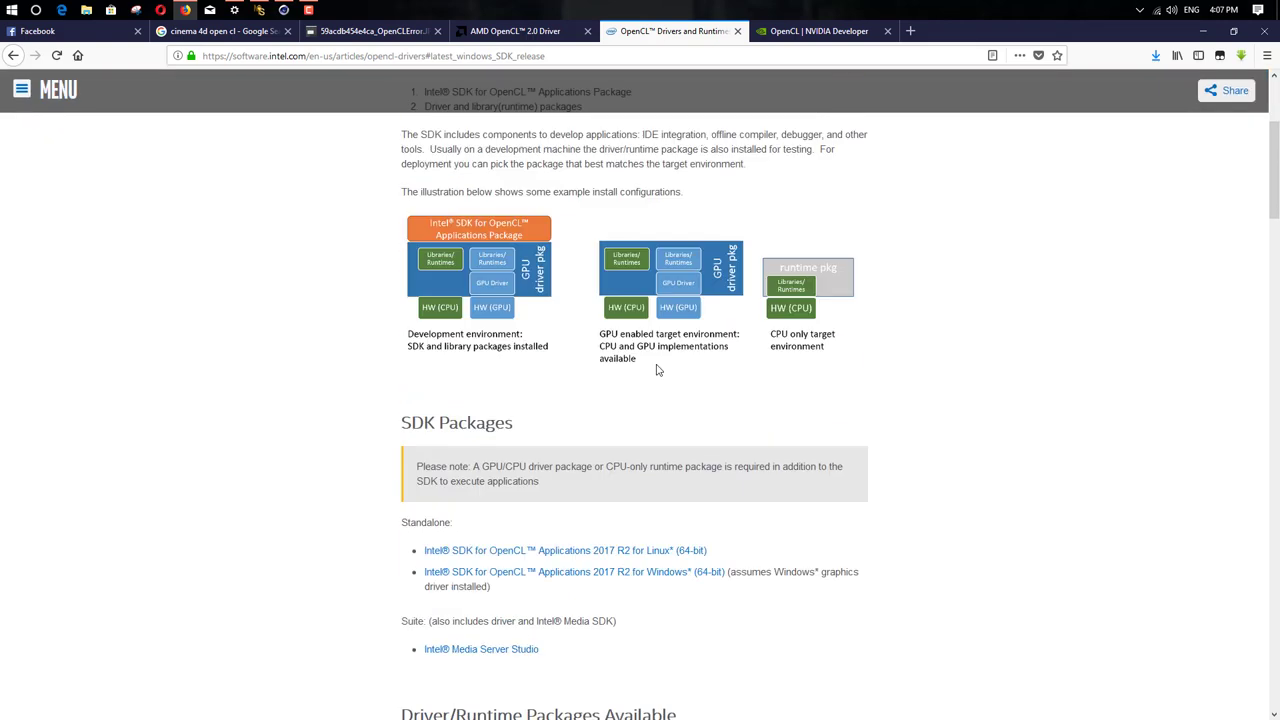
scroll(600, 371, up, 3)
scroll(805, 420, down, 3)
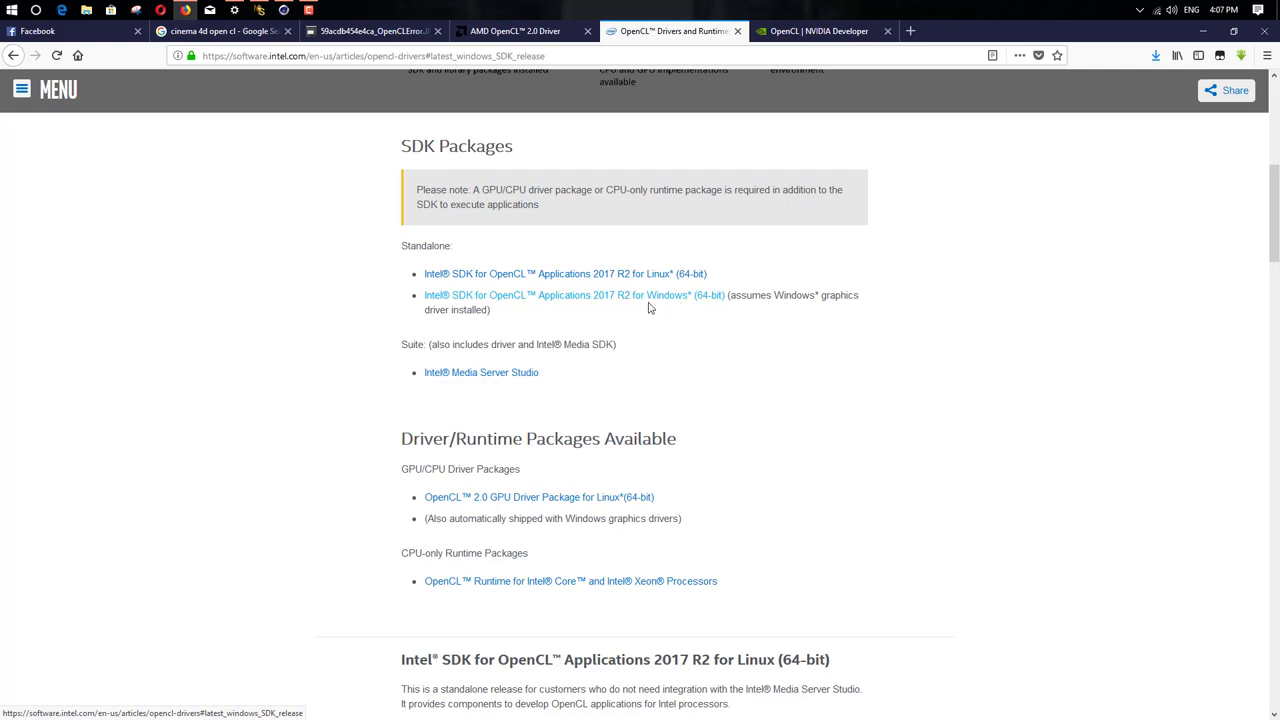
click(686, 302)
scroll(516, 425, down, 12)
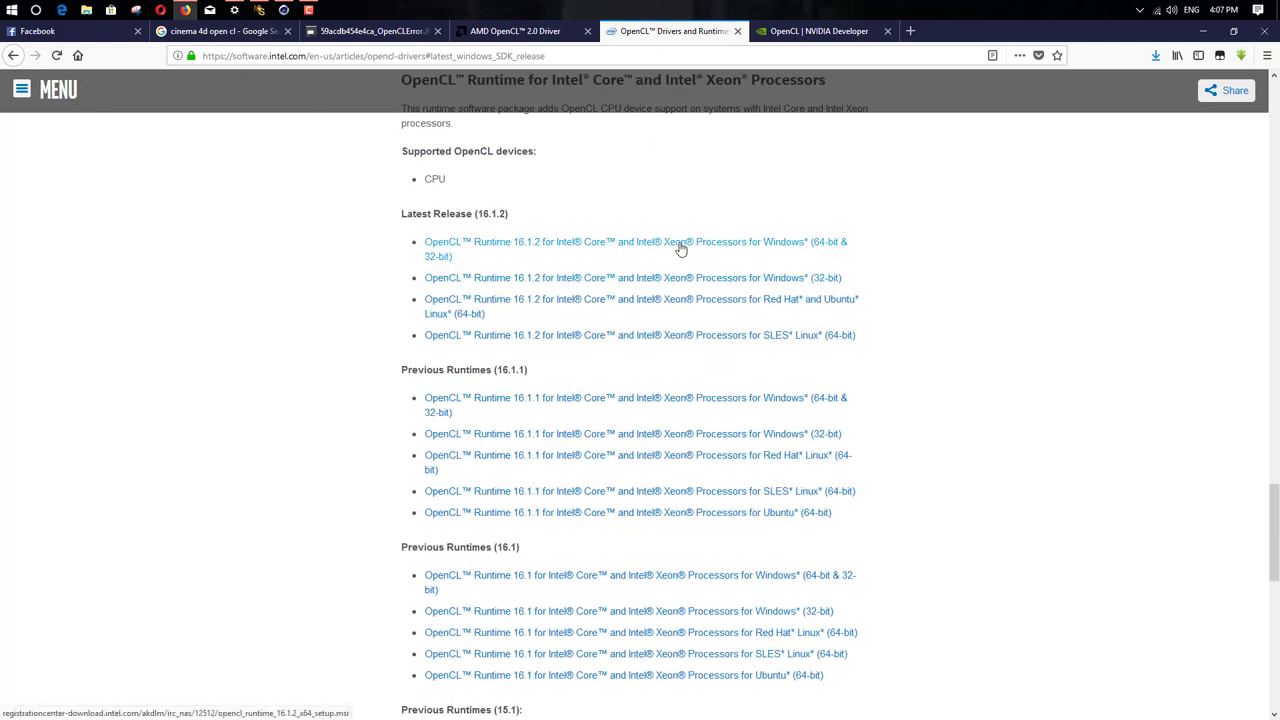
Step: Switch to Cinema 4D and set the renderer to ProRender in the render settings
click(1203, 31)
mouse_move(293, 9)
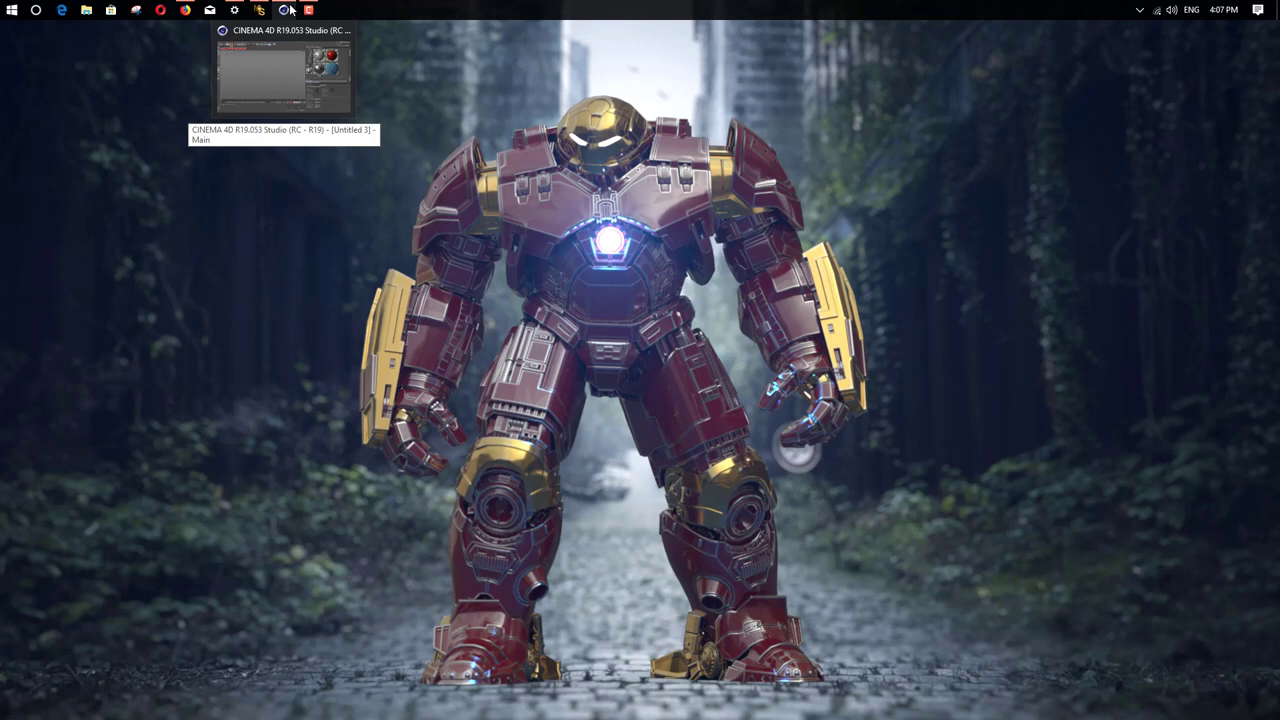
click(289, 9)
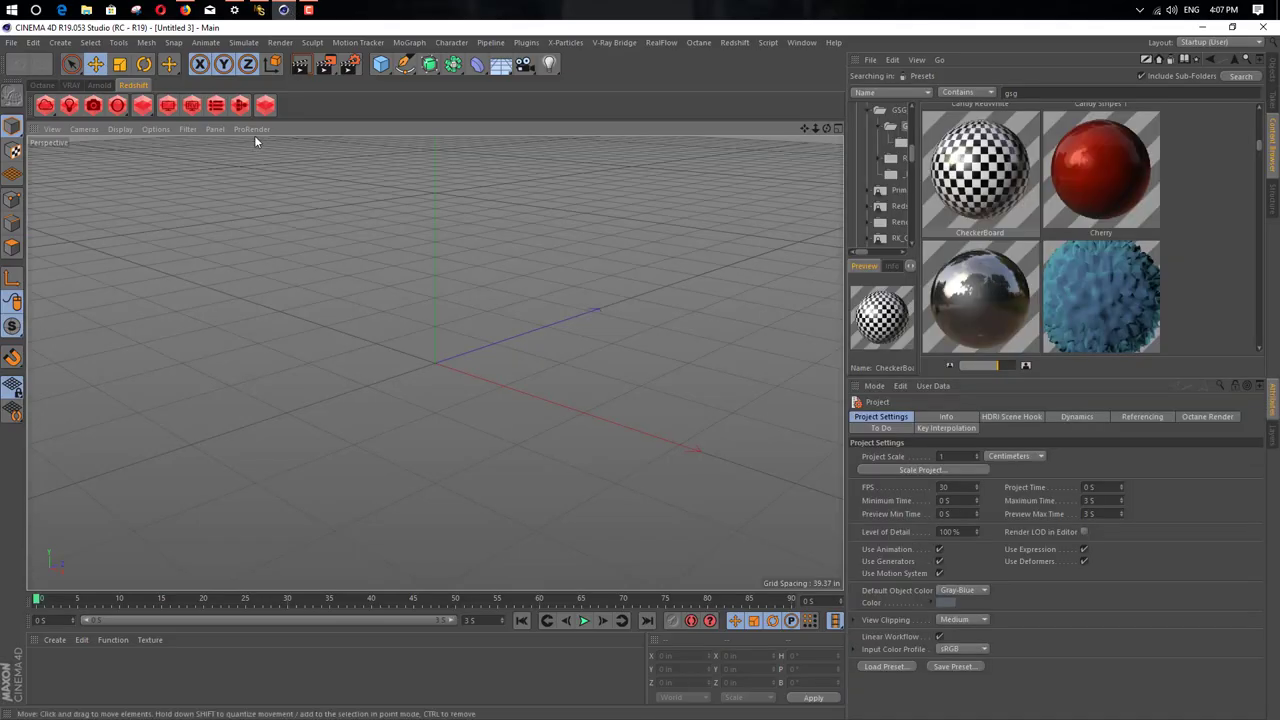
click(349, 64)
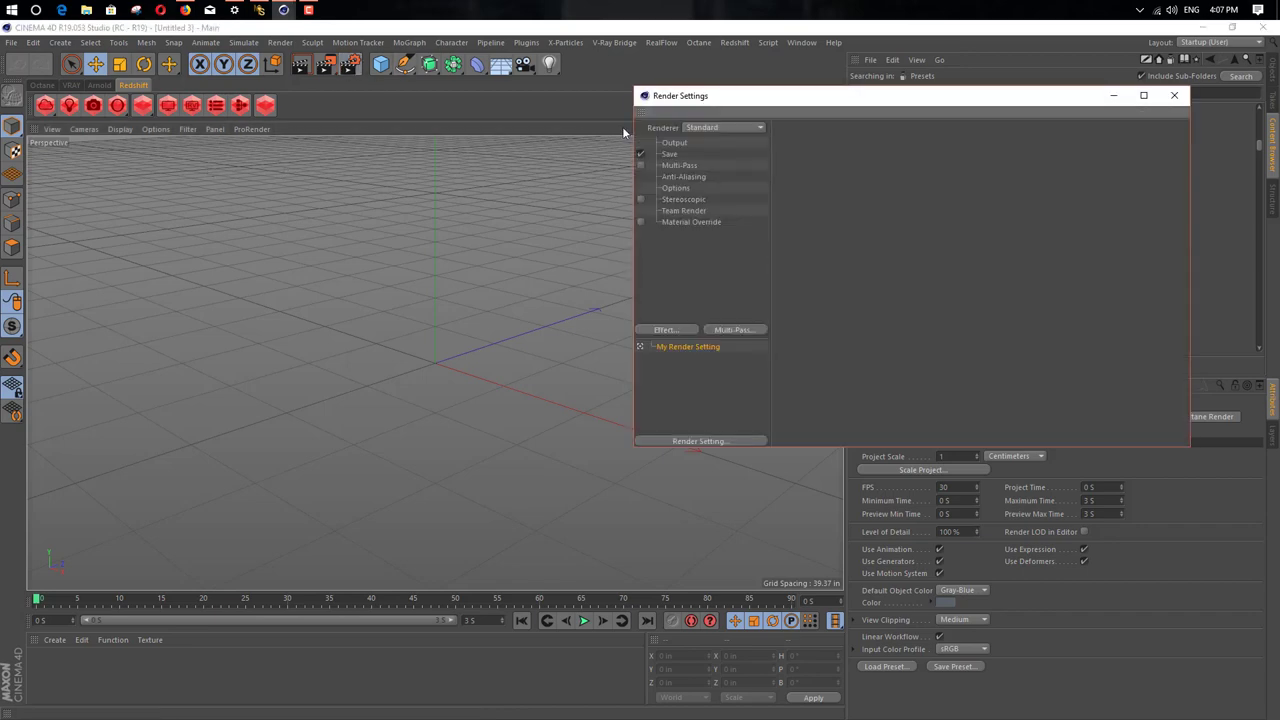
drag(727, 100, 246, 158)
click(254, 180)
click(220, 259)
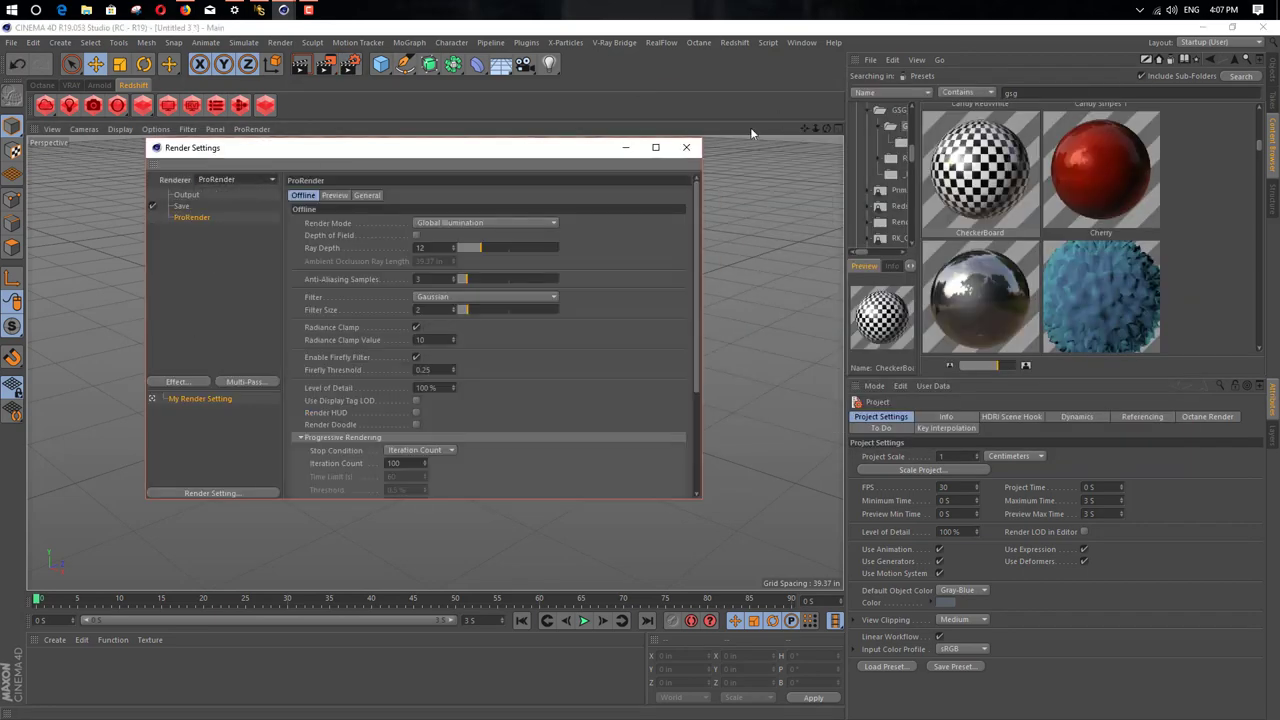
click(686, 147)
Step: Start ProRender in the perspective view and add a plane to the scene
click(247, 129)
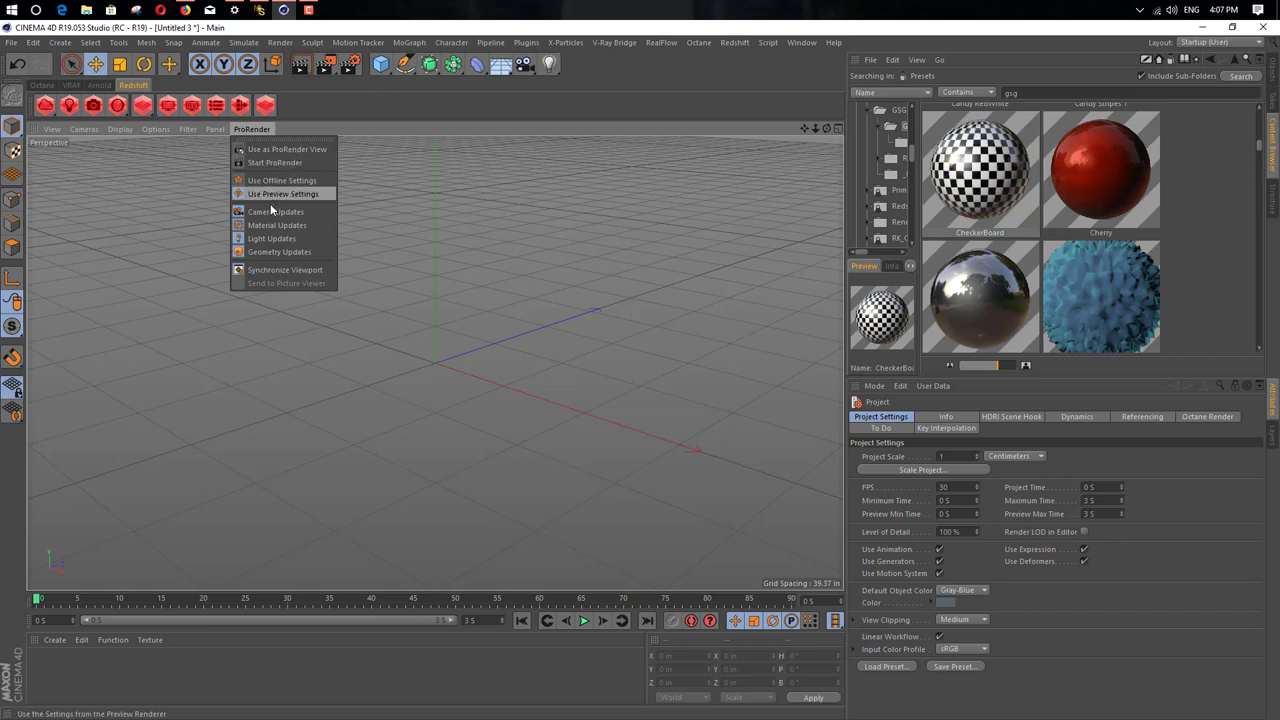
click(265, 161)
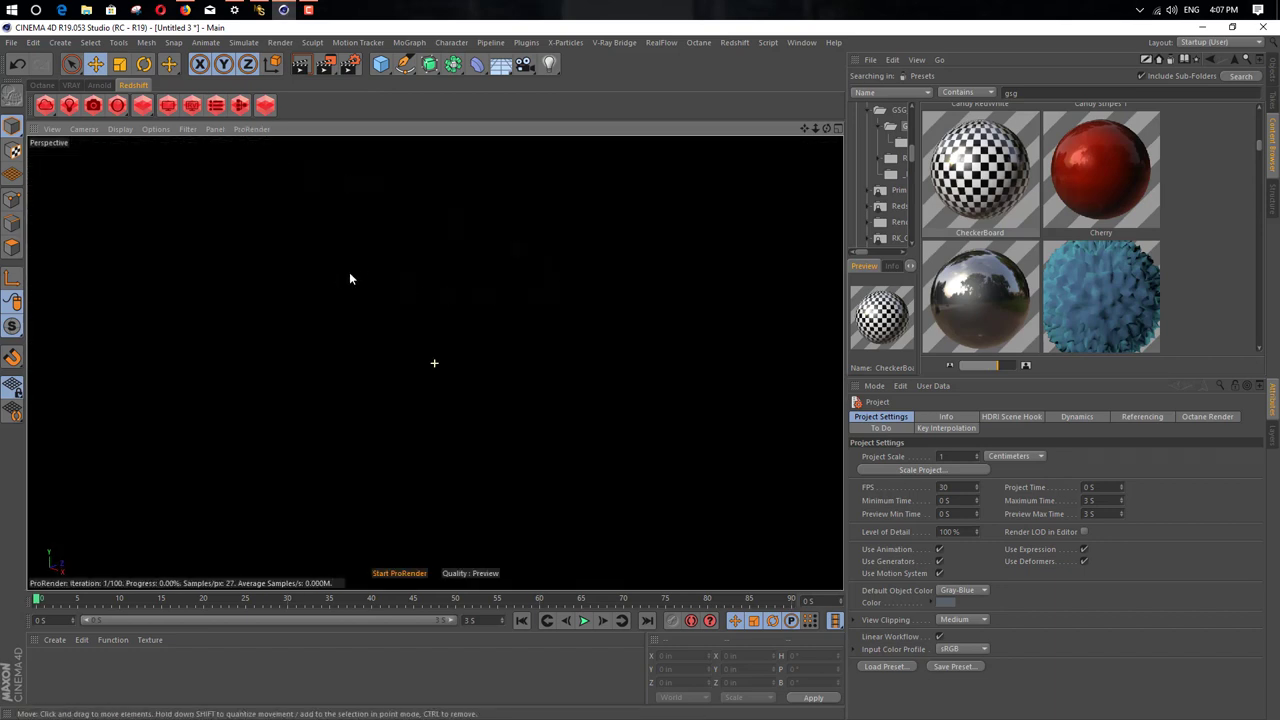
click(385, 66)
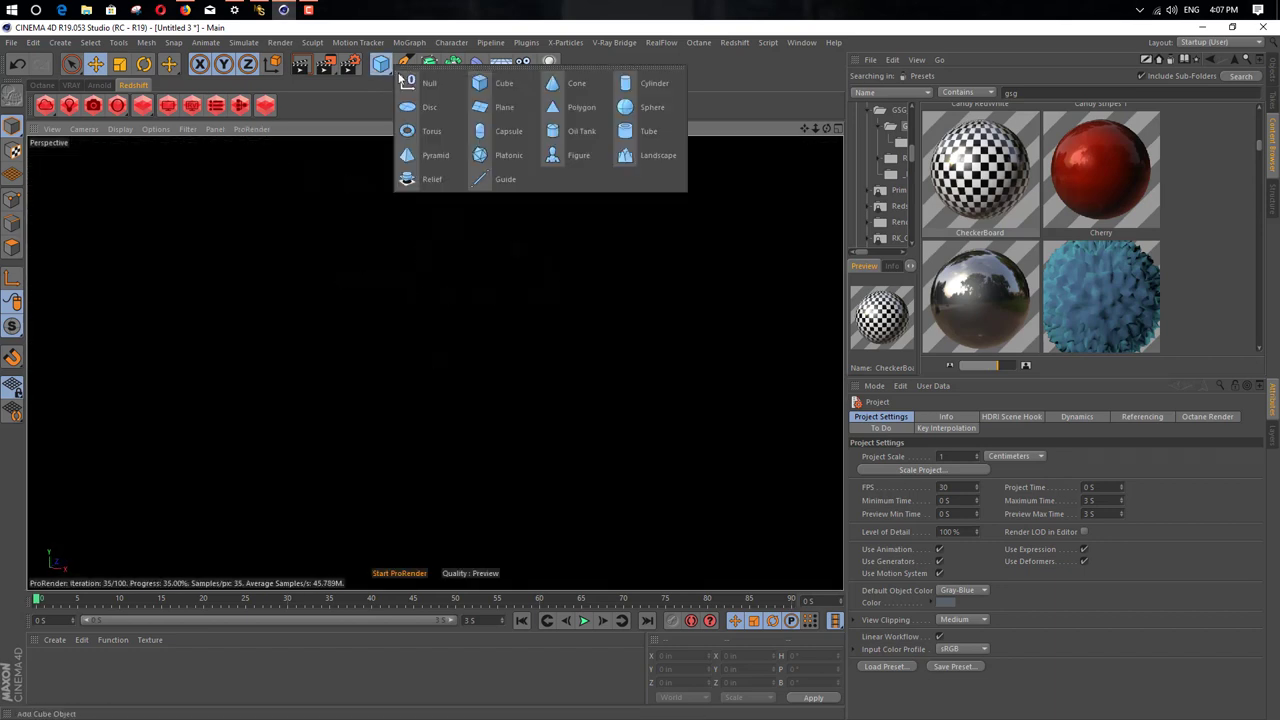
click(495, 106)
click(502, 66)
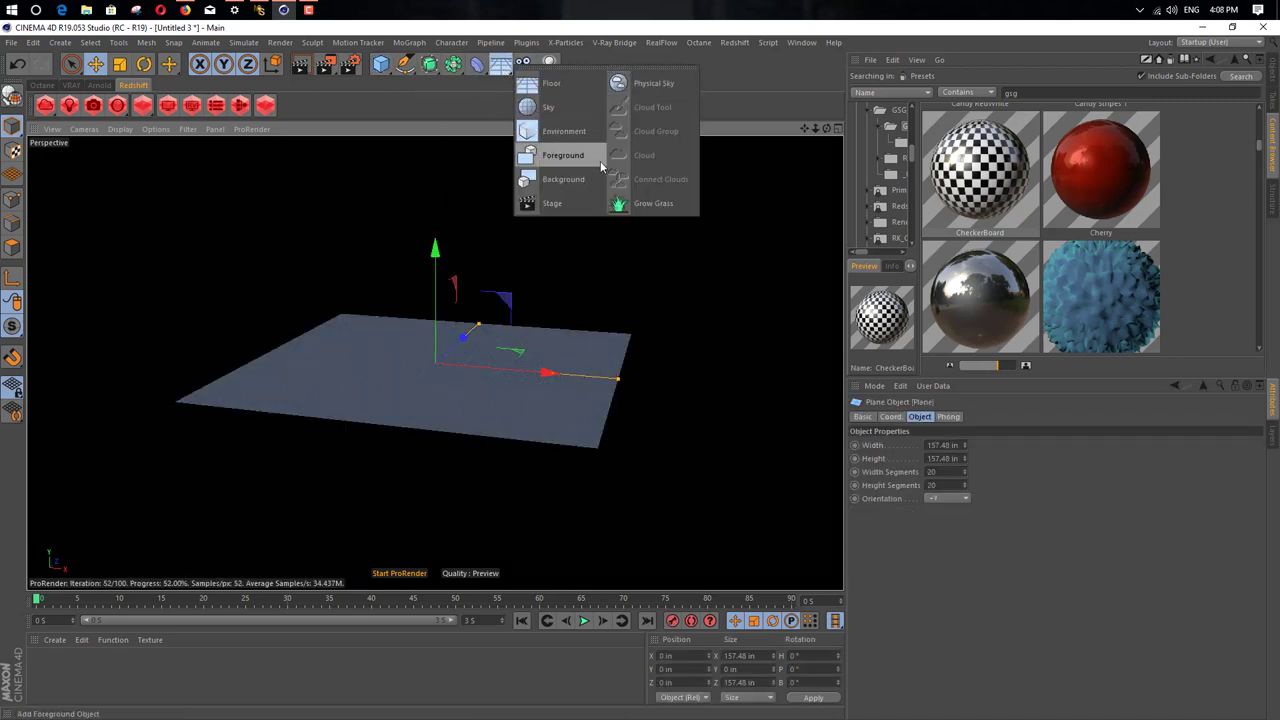
click(781, 183)
Step: Enlarge the plane to about 578 in wide and 711 in high so it serves as a ground surface
mouse_move(428, 326)
alt+mouse_down()
mouse_move(446, 318)
mouse_move(420, 343)
mouse_move(479, 322)
mouse_move(451, 323)
alt+mouse_up()
drag(606, 354, 840, 352)
alt+drag(430, 355, 140, 366)
drag(511, 363, 1100, 340)
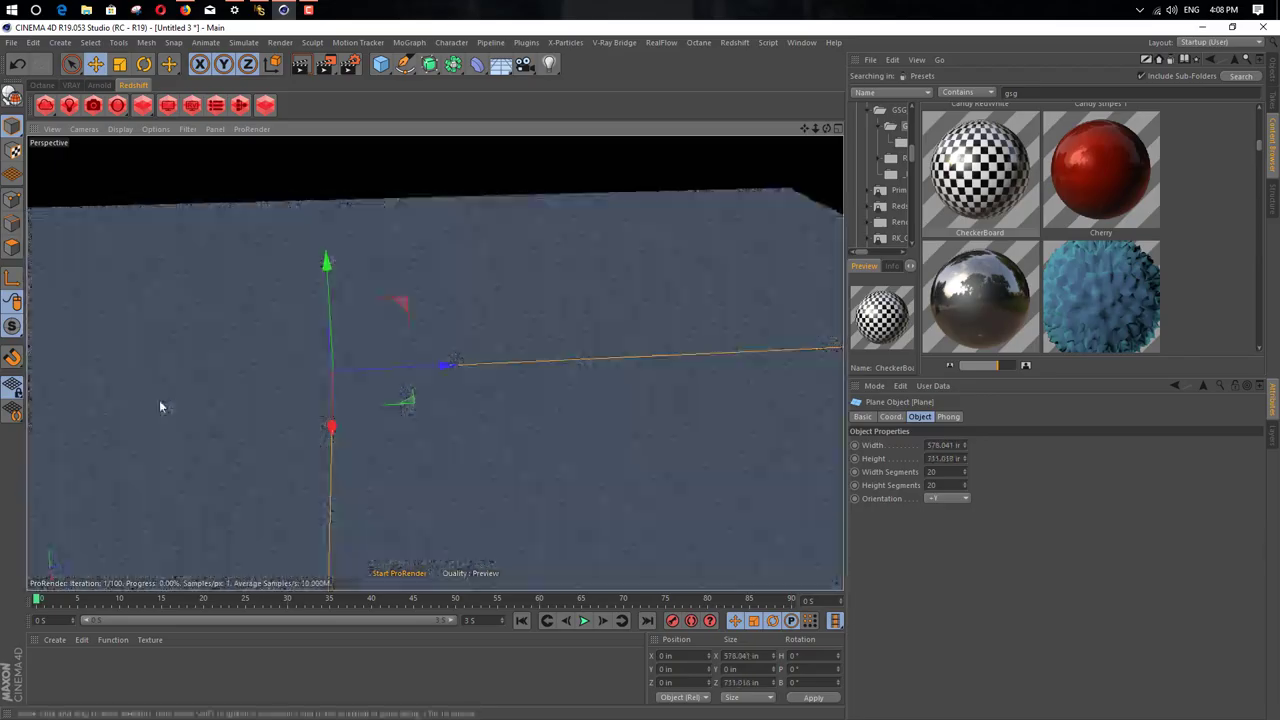
alt+drag(162, 400, 190, 358)
alt+drag(407, 361, 447, 383)
Step: Add a sphere, size it to a radius of about 16.65 in and raise it about 16.6 in onto the plane
click(380, 64)
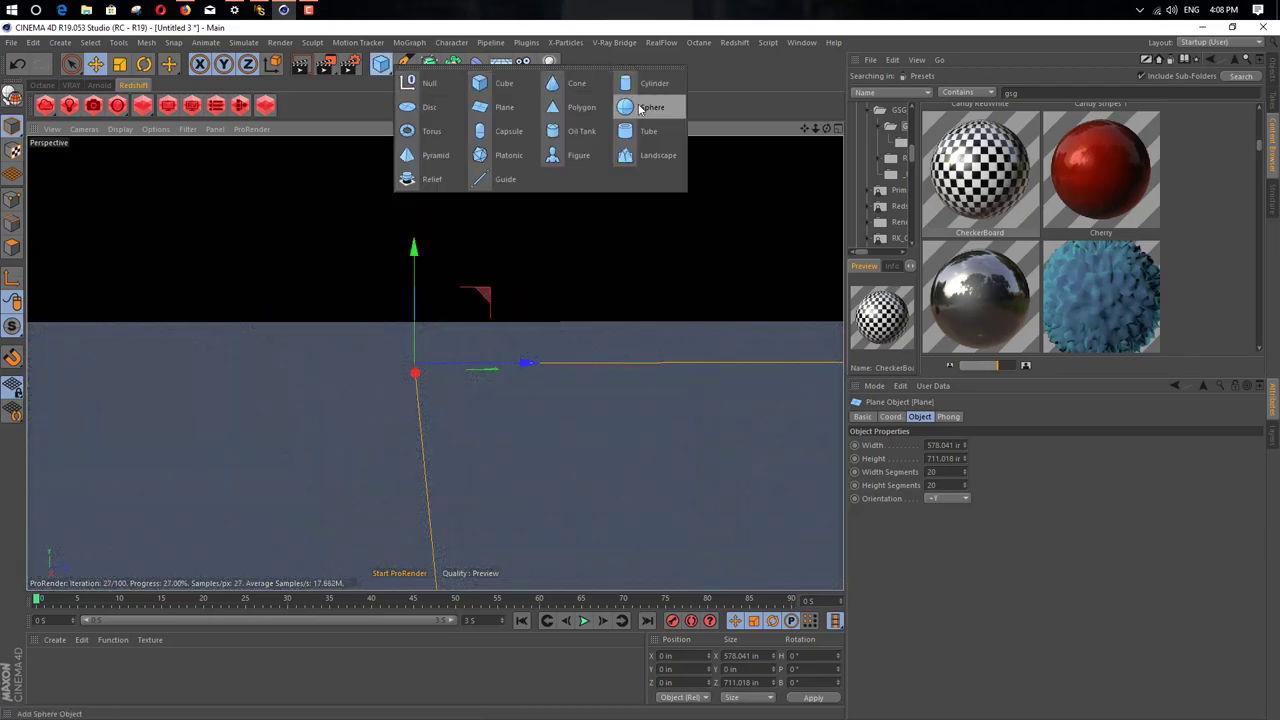
click(641, 108)
drag(415, 351, 270, 368)
key(t)
key(e)
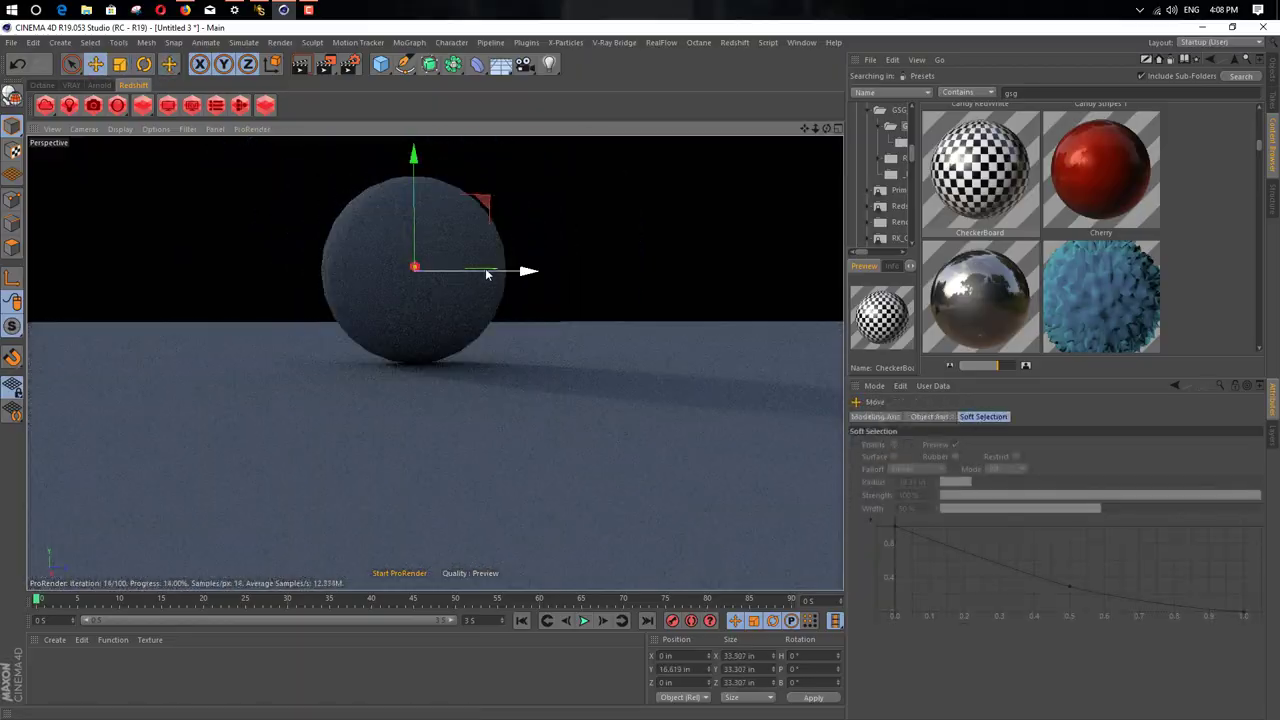
Step: Move the sphere sideways along the plane to about X 2.8 in and Z -23.1 in
drag(485, 272, 208, 354)
drag(280, 263, 369, 325)
alt+right_drag(369, 325, 371, 329)
alt+middle_drag(371, 329, 407, 330)
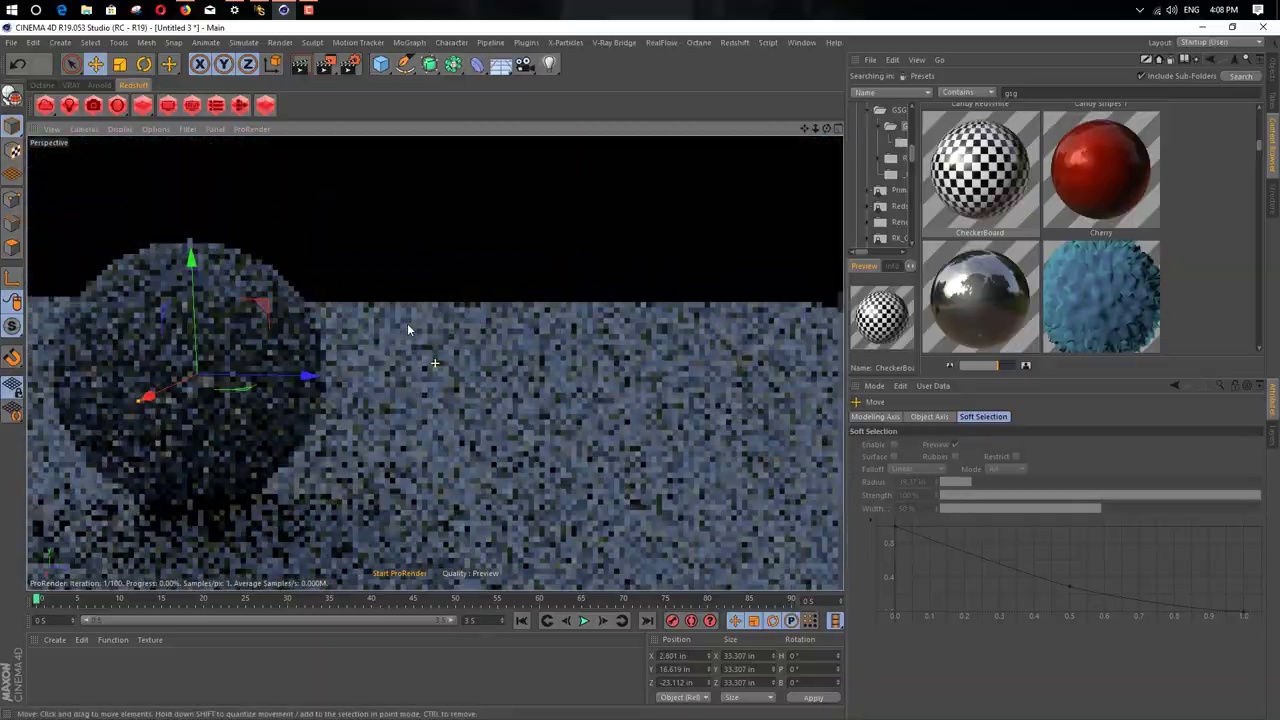
alt+drag(408, 330, 423, 358)
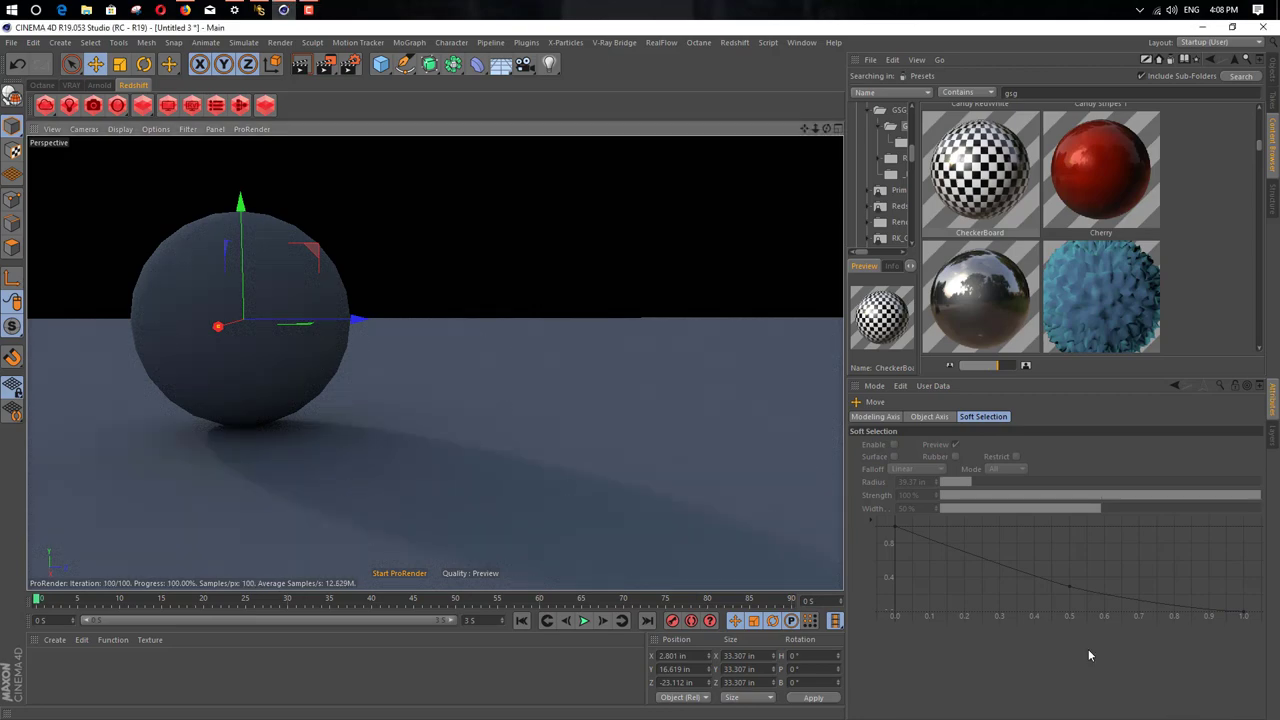
alt+drag(549, 423, 603, 426)
Step: Set the sphere's segments to 50
click(1268, 78)
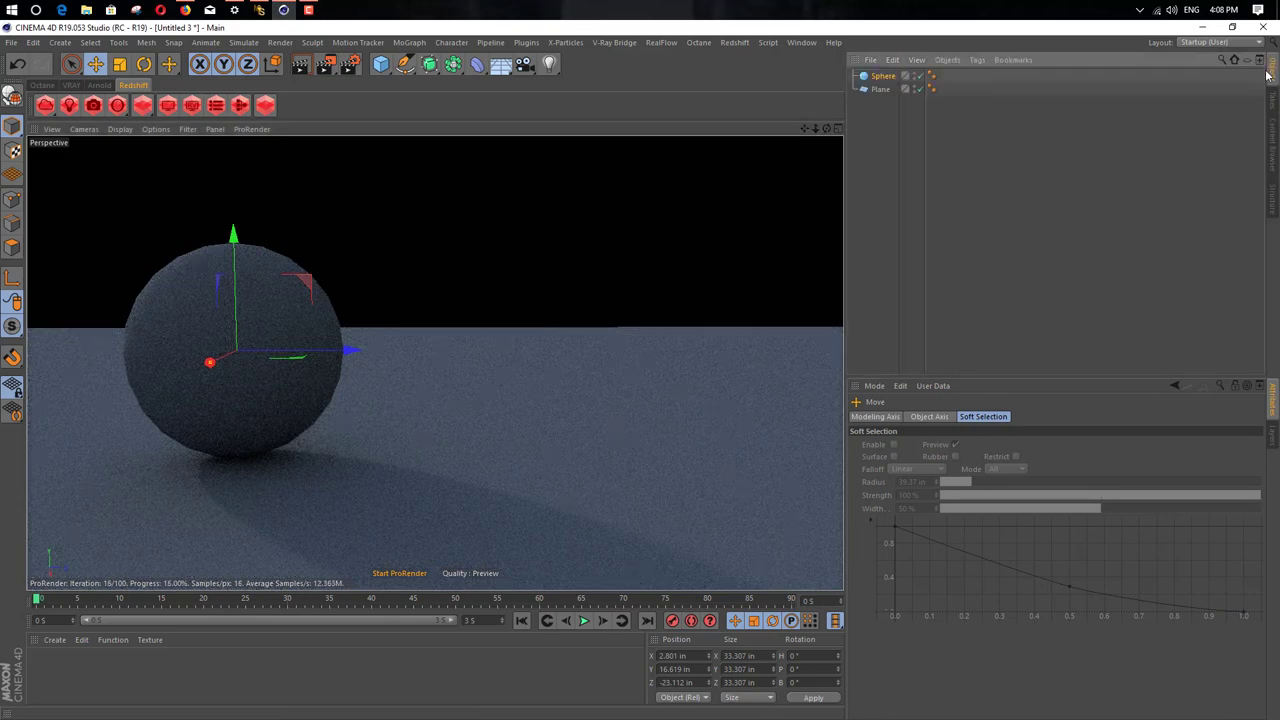
click(880, 76)
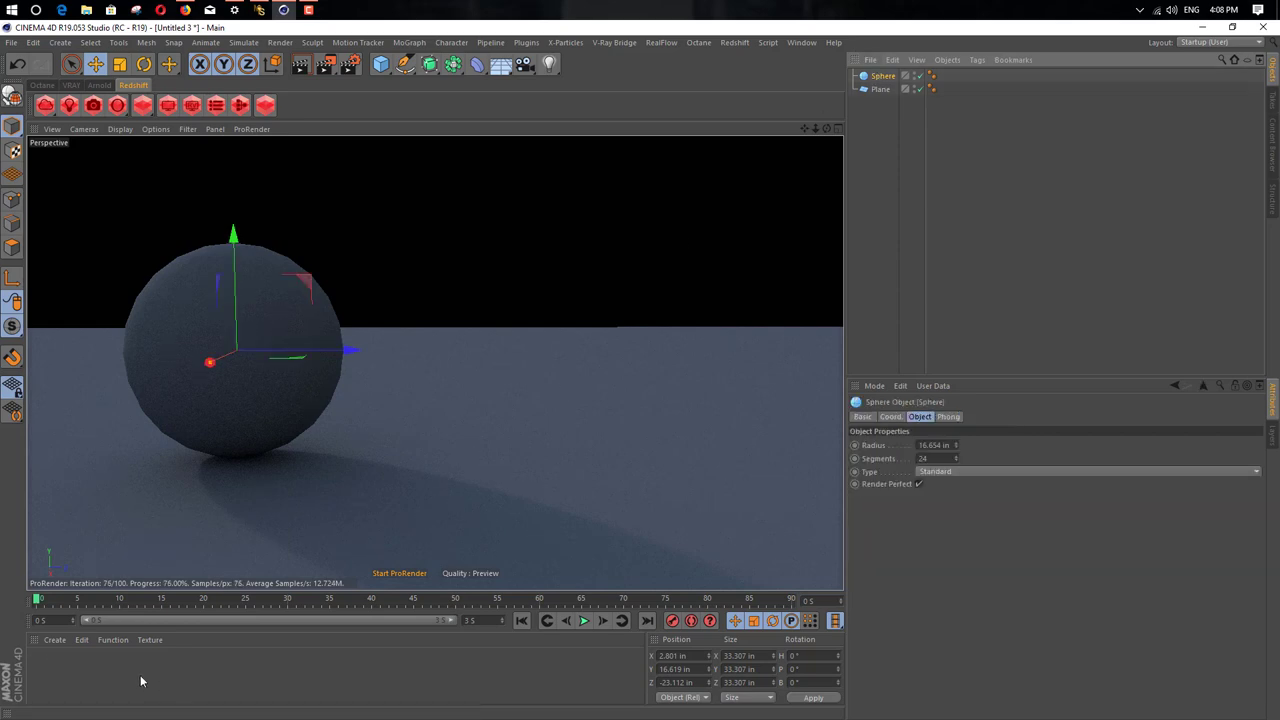
drag(933, 459, 856, 463)
text(50)
key(Return)
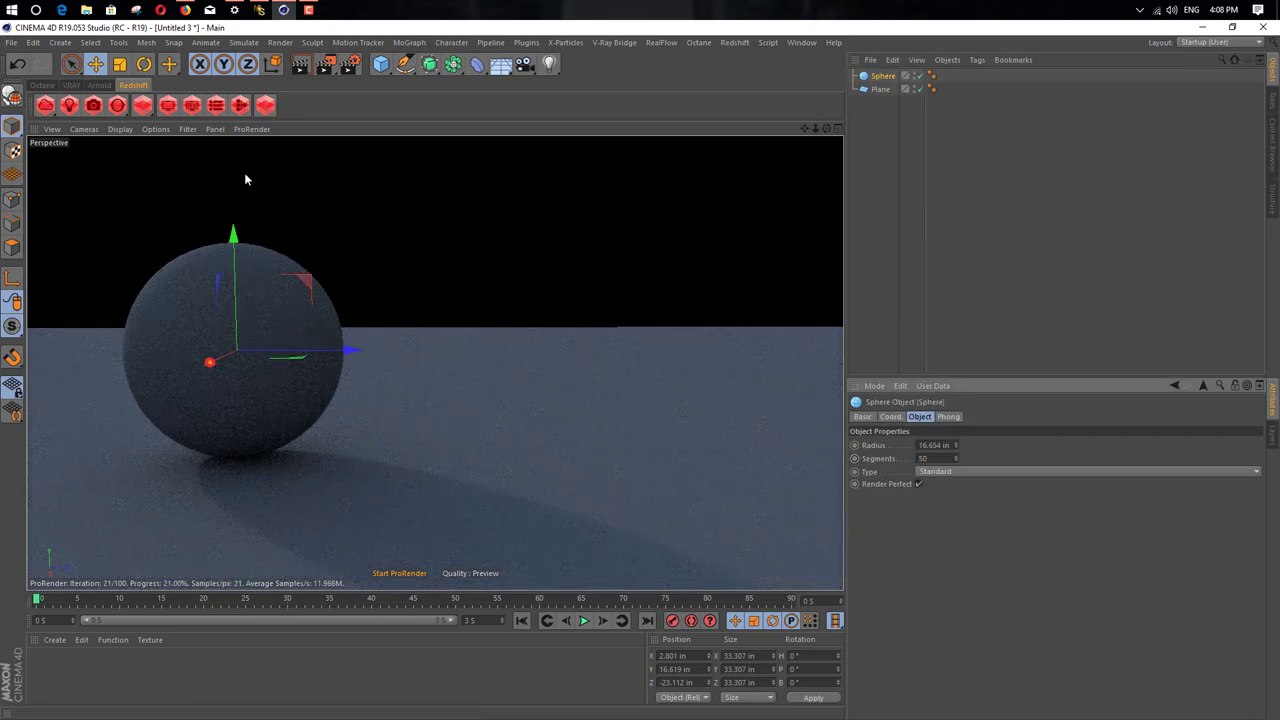
Step: Add a cube, raise it onto the plane and move it beside the sphere to about Z 16 in
click(380, 64)
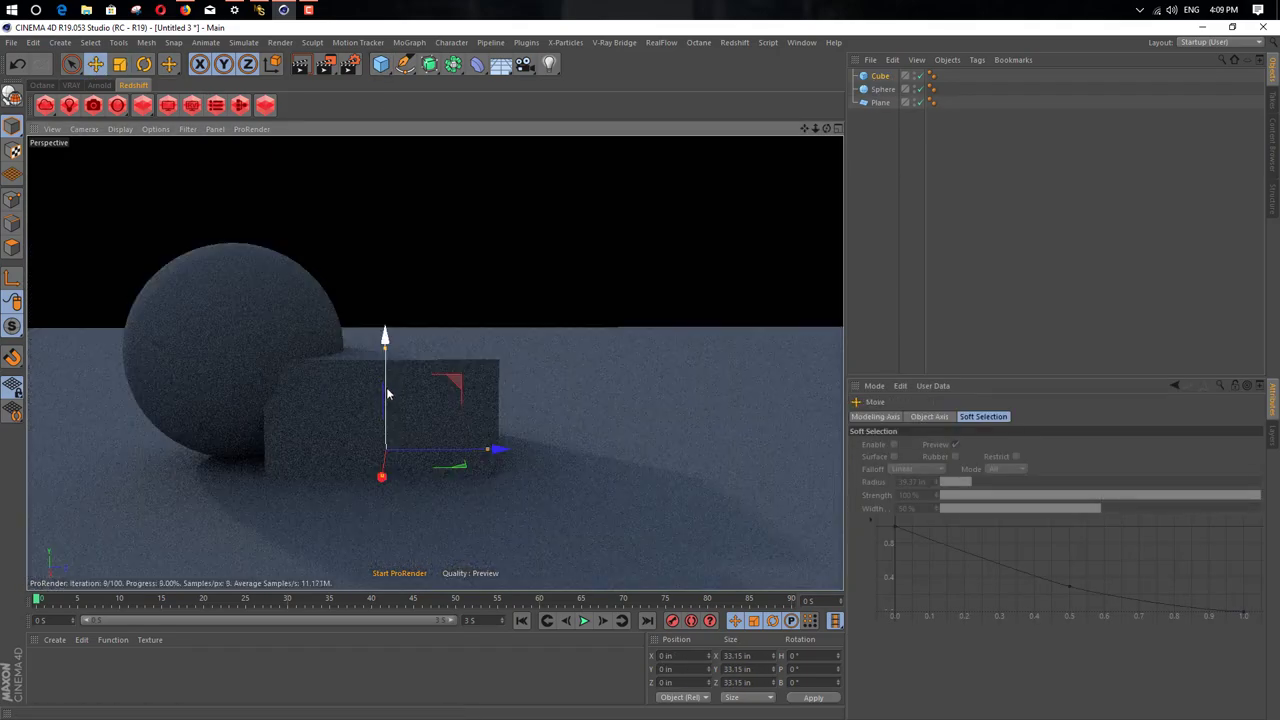
drag(388, 394, 400, 331)
drag(503, 364, 583, 370)
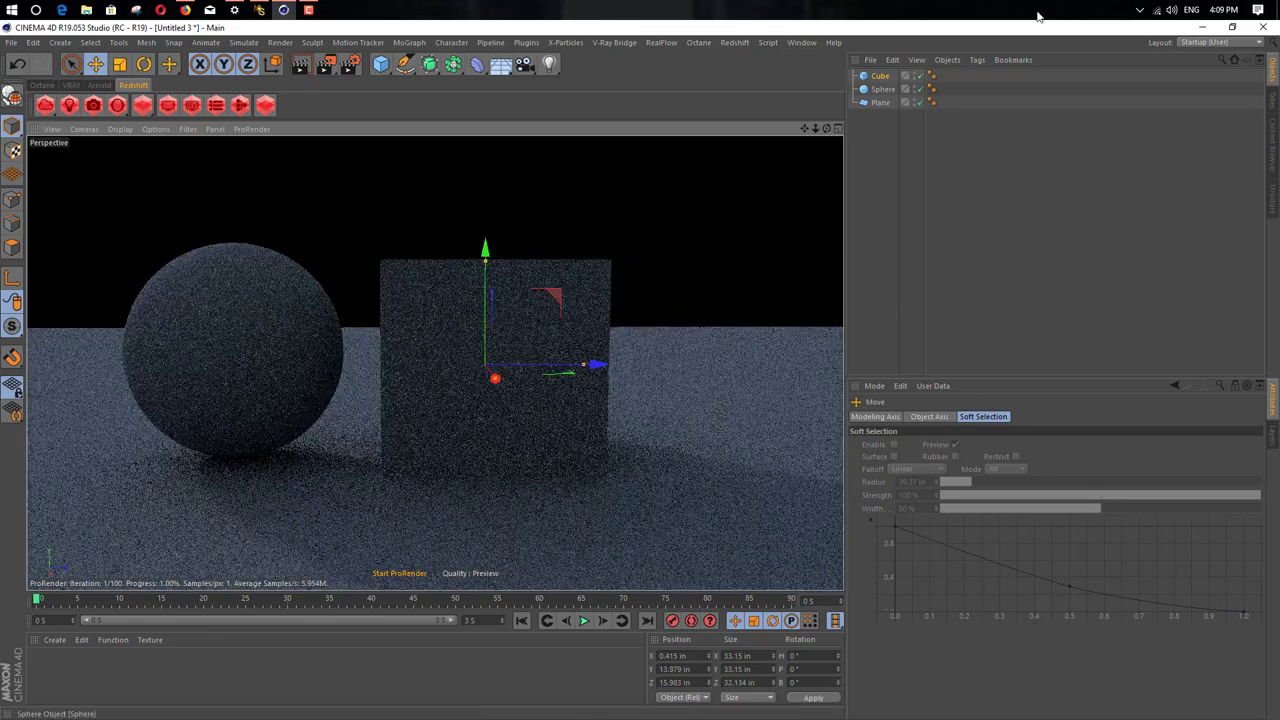
Step: Enable the fillet on the cube and raise the cube to about Y 17.4 in
click(882, 89)
click(880, 76)
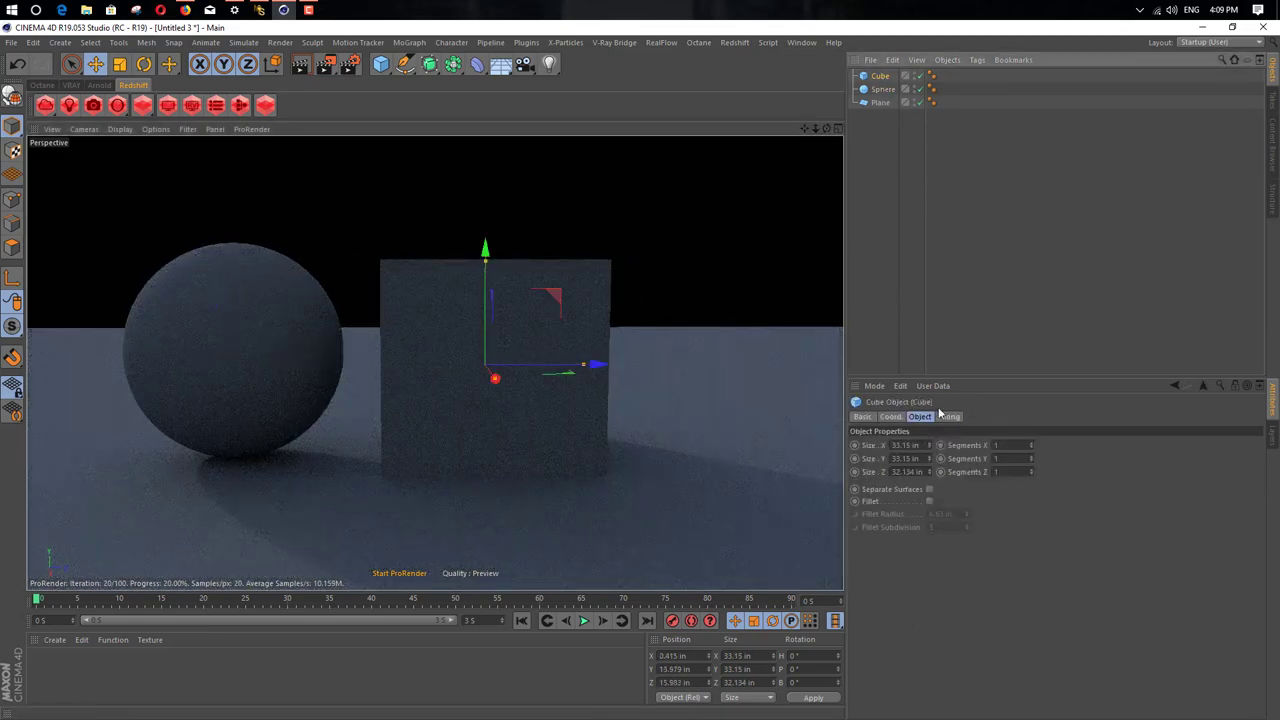
click(929, 501)
drag(485, 262, 485, 238)
alt+middle_drag(557, 316, 614, 336)
alt+drag(582, 367, 549, 357)
scroll(551, 340, up, 5)
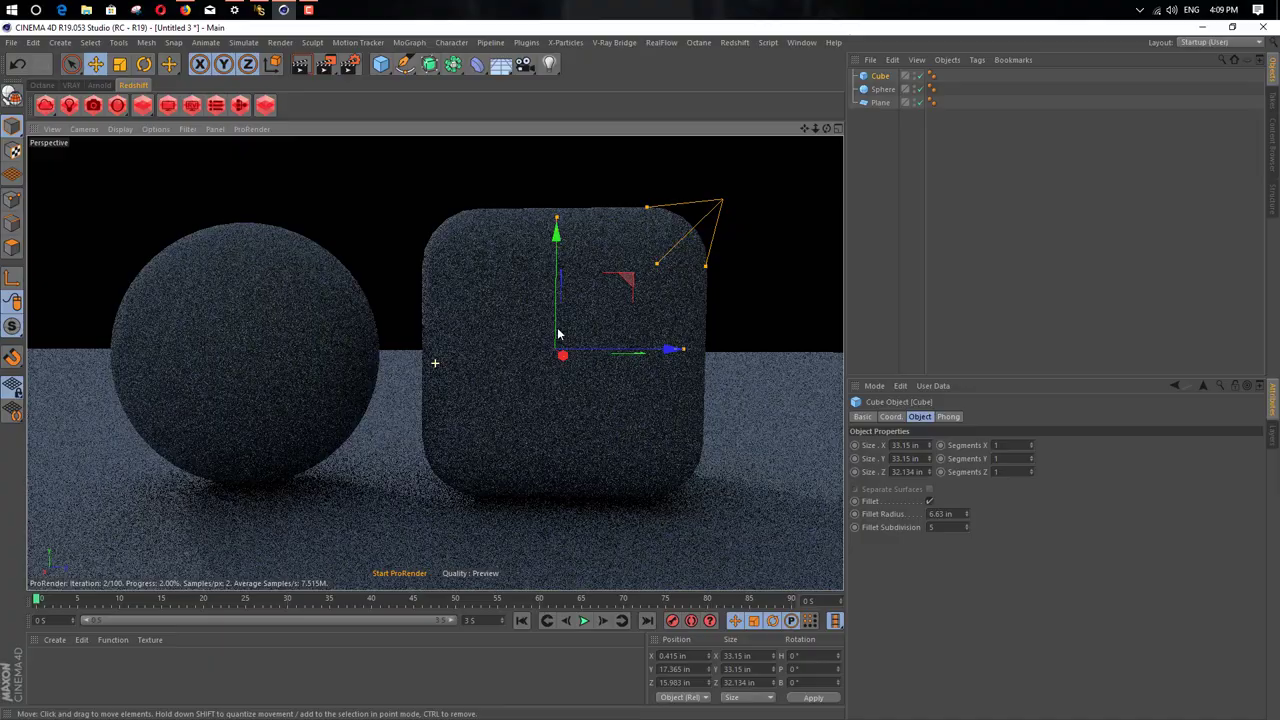
alt+drag(457, 362, 522, 370)
alt+middle_drag(523, 368, 529, 366)
alt+drag(529, 366, 554, 374)
alt+middle_drag(554, 374, 582, 388)
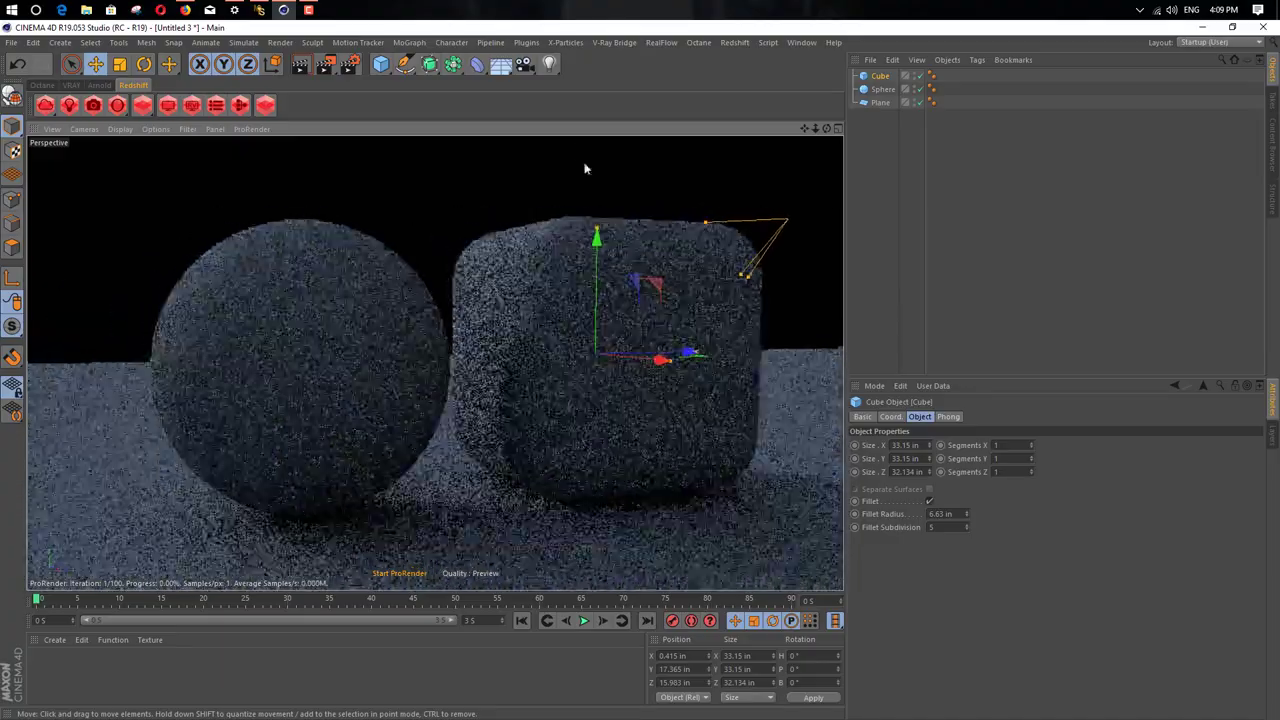
Step: Add an omni light and move it to about X 114.4 in, Y 38.7 in and Z -112.4 in, above and away from the objects
click(554, 45)
click(521, 103)
click(549, 64)
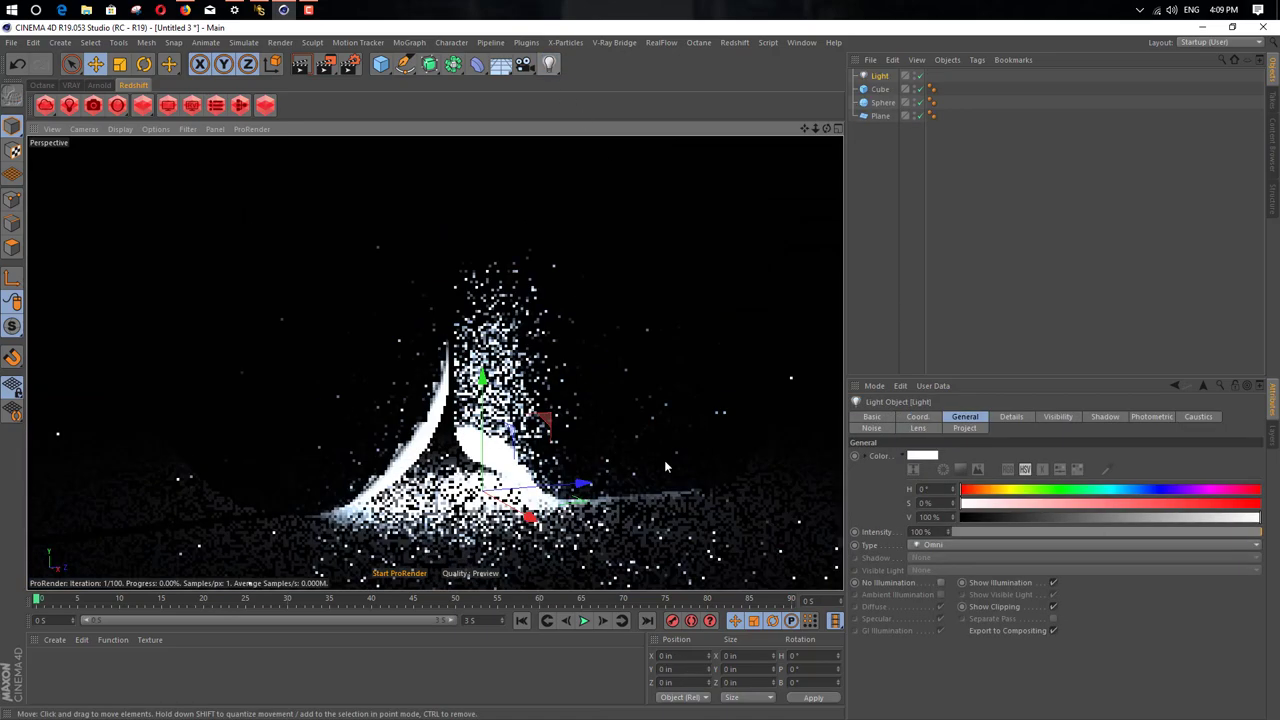
drag(578, 482, 252, 500)
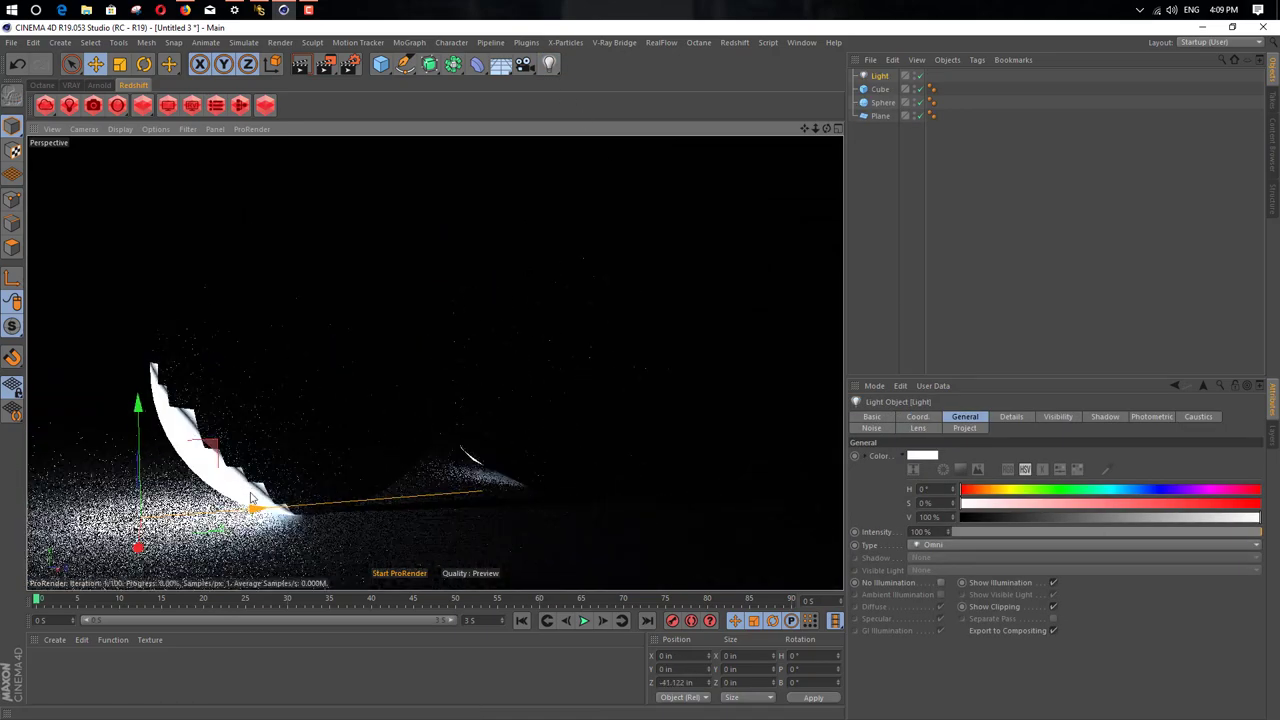
middle_click(299, 462)
drag(694, 292, 642, 291)
drag(604, 452, 603, 414)
drag(236, 449, 160, 449)
drag(596, 316, 810, 352)
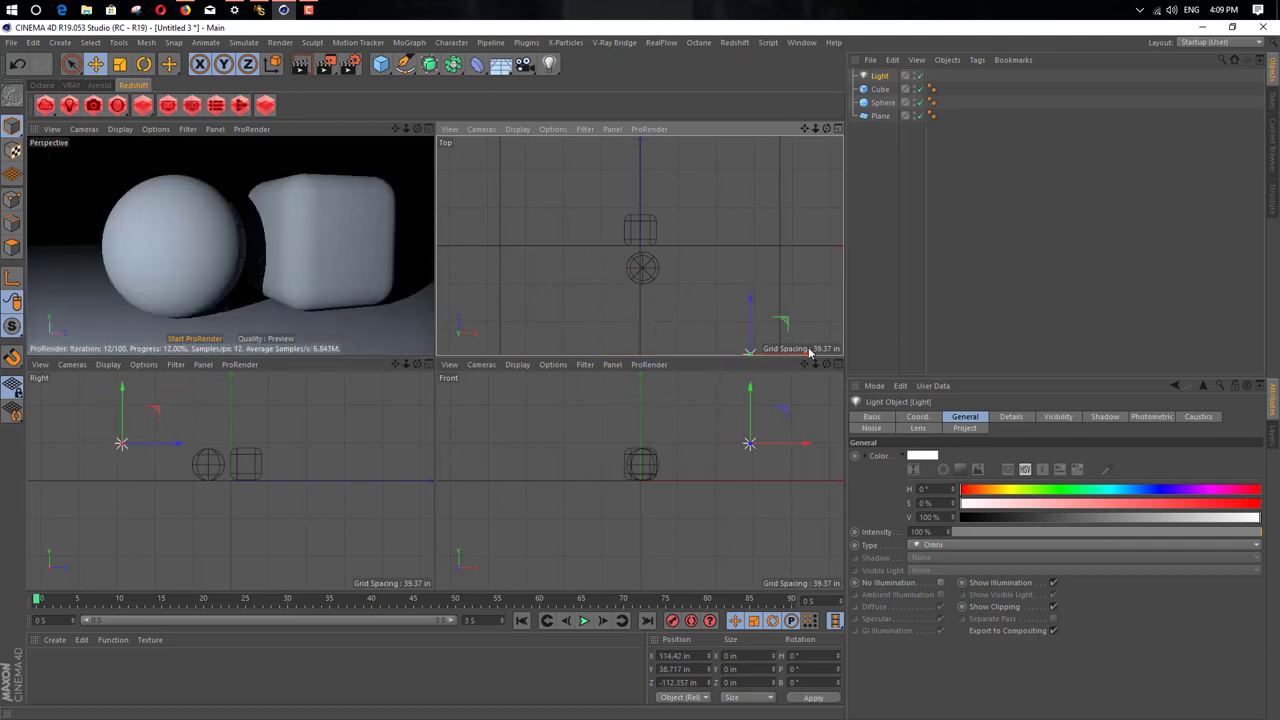
middle_click(416, 305)
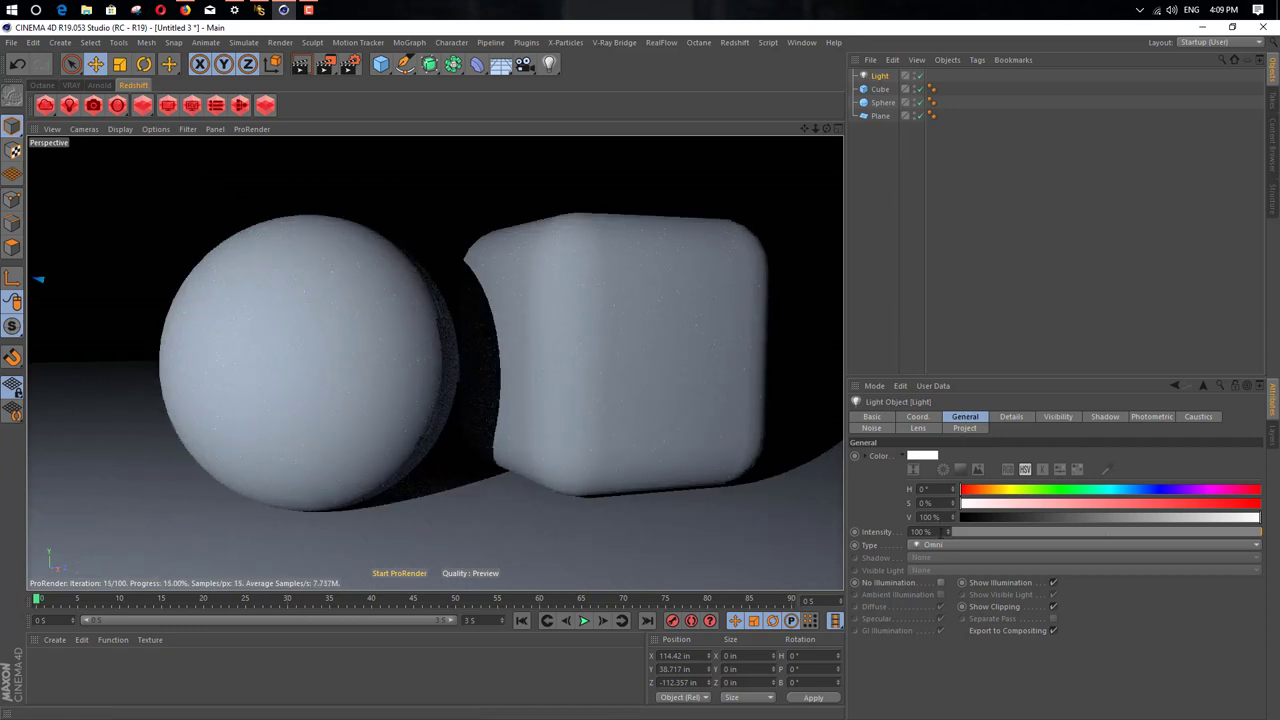
Step: Check the light's details and visibility settings, delete the light and undo the deletion
click(1012, 417)
click(1055, 417)
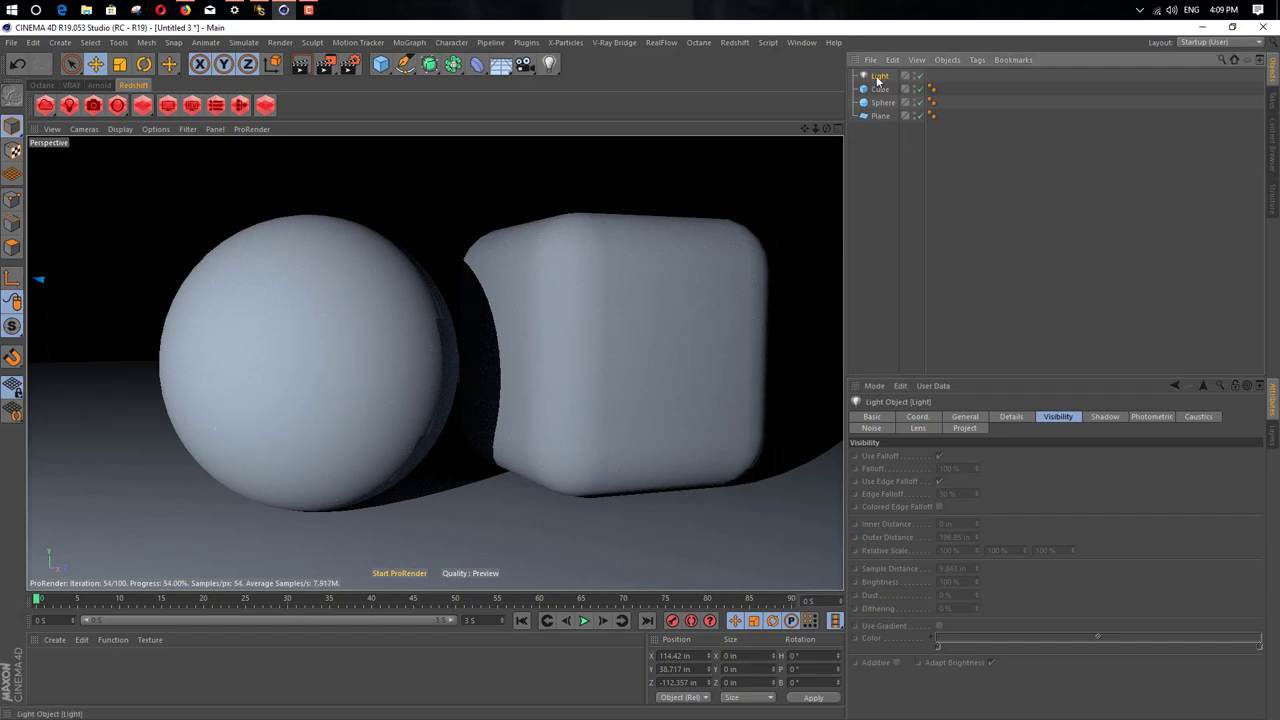
key(Delete)
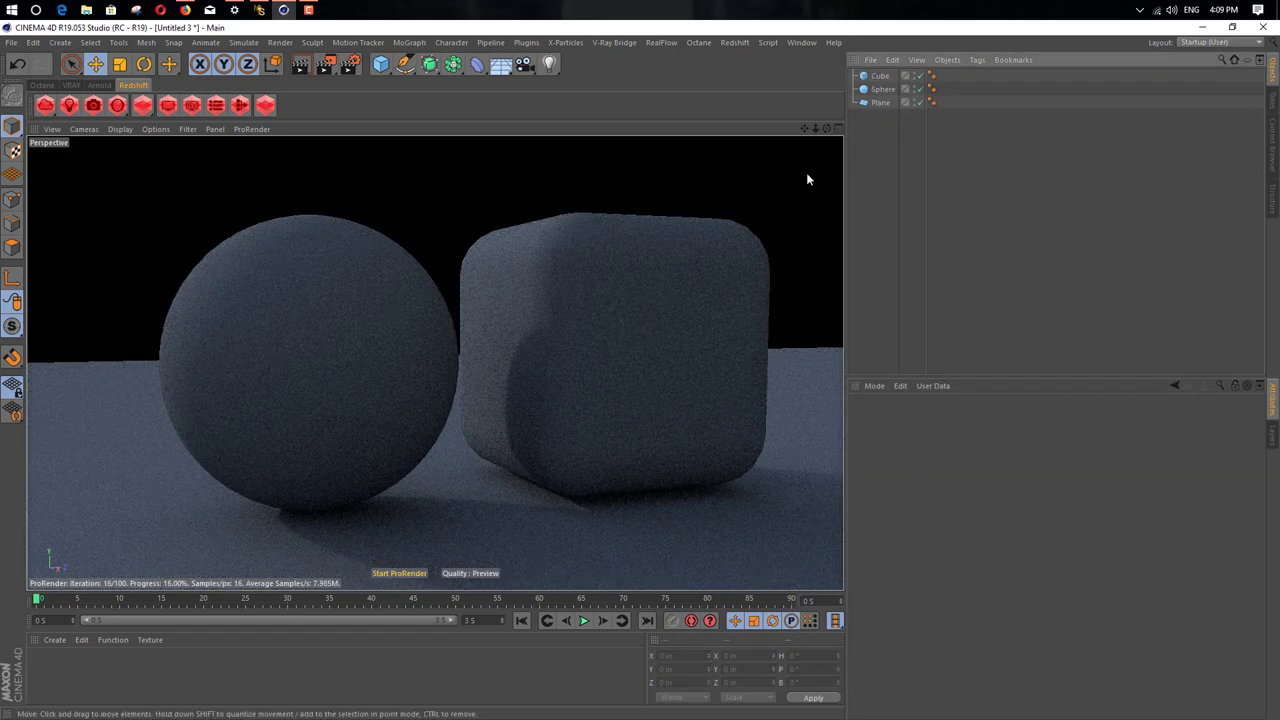
key(ctrl+z)
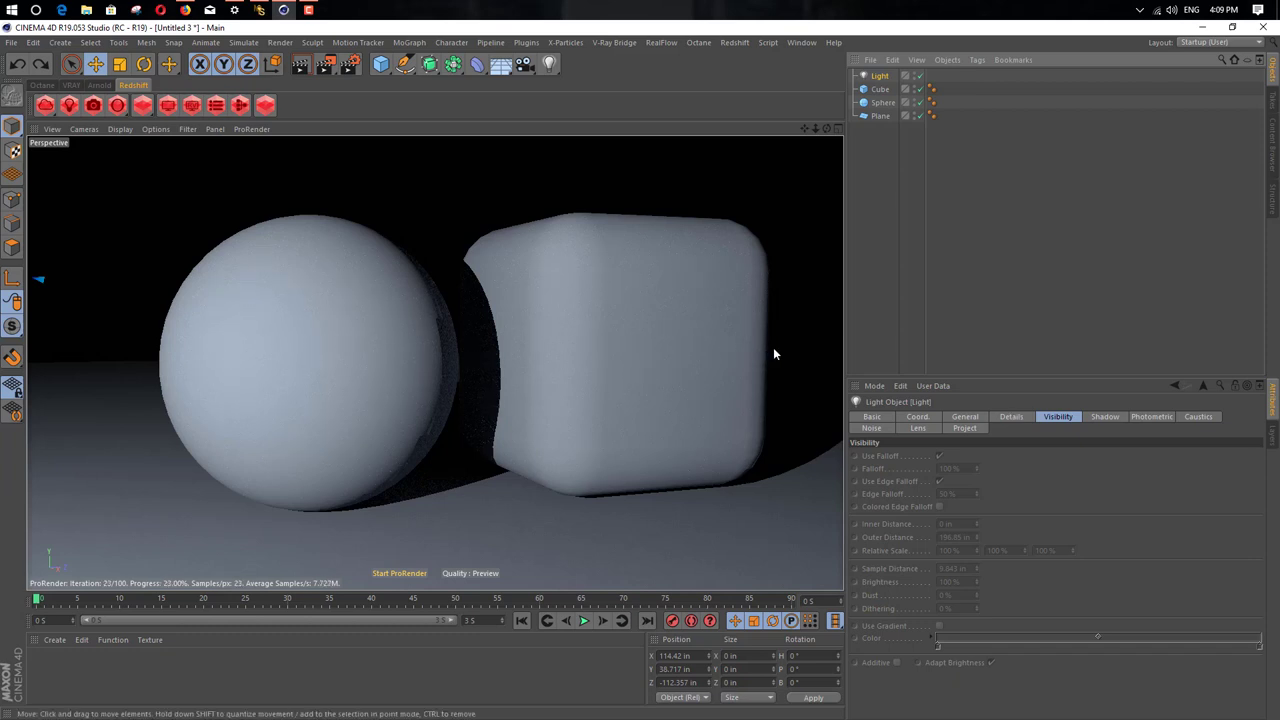
Step: Set the light's intensity to 72% and tint its colour light blue with hue 219° and saturation 11%
click(1020, 420)
click(965, 417)
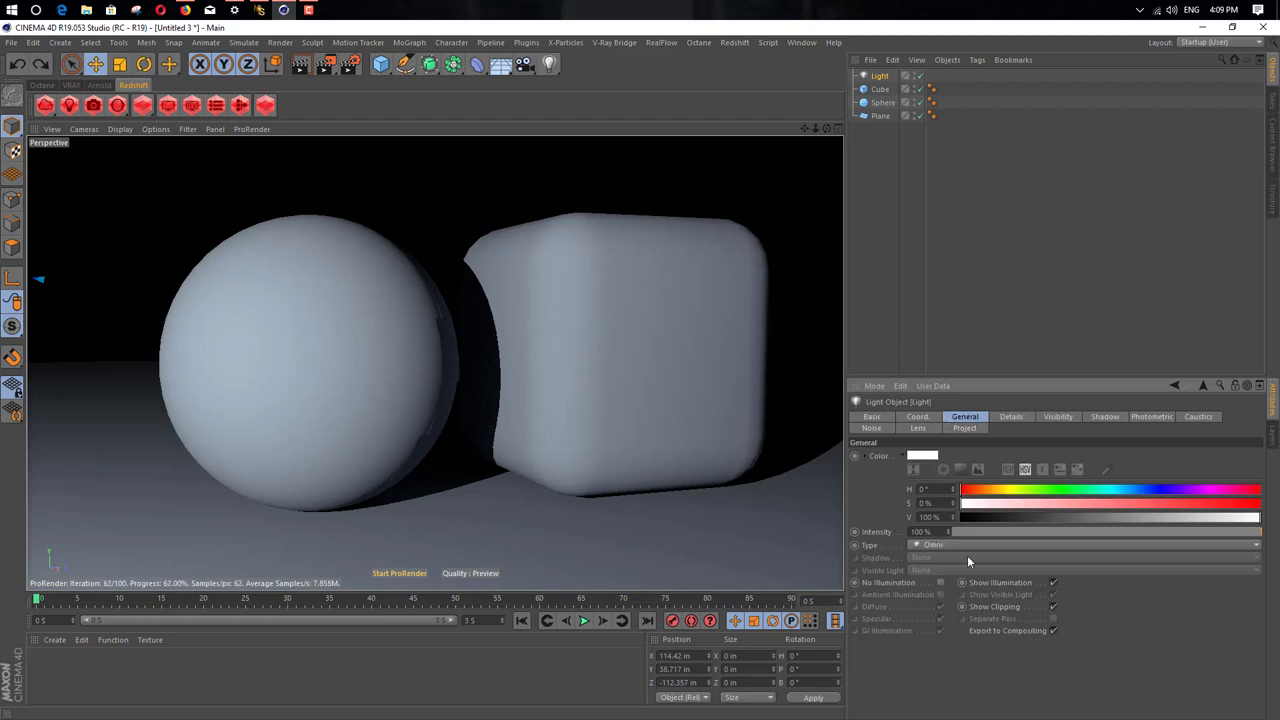
drag(1022, 532, 1176, 532)
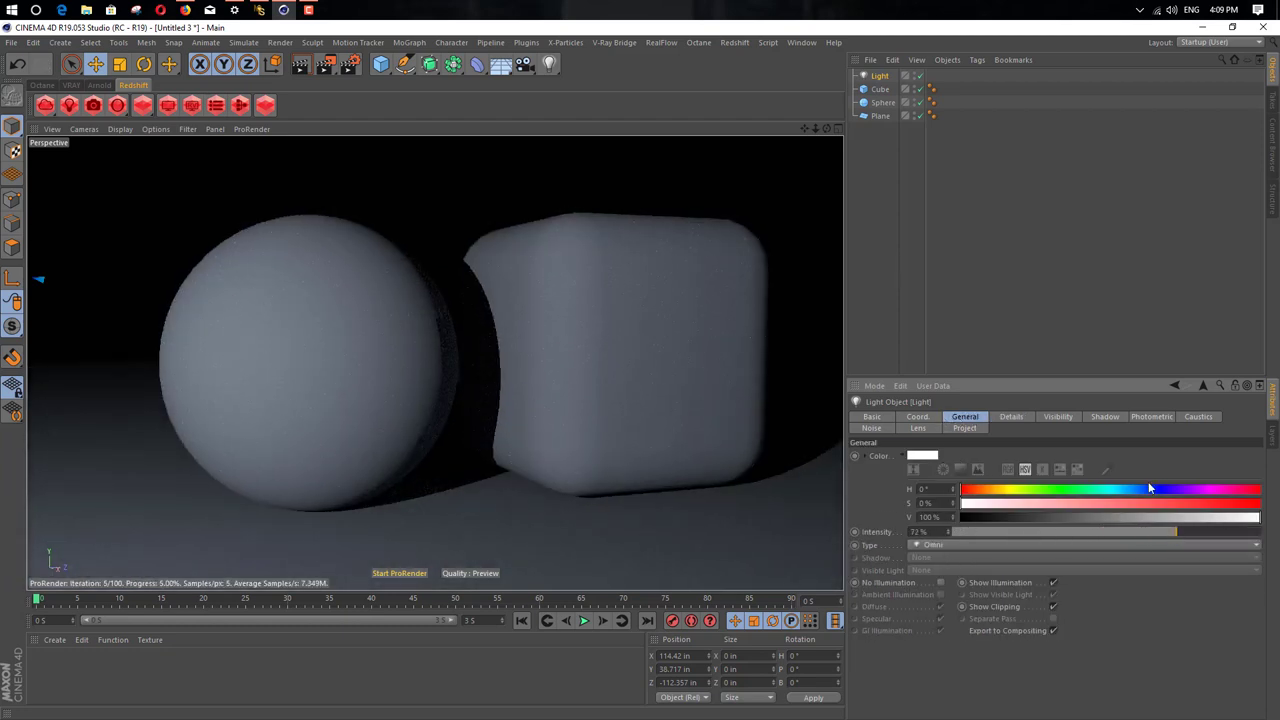
click(1143, 489)
click(993, 504)
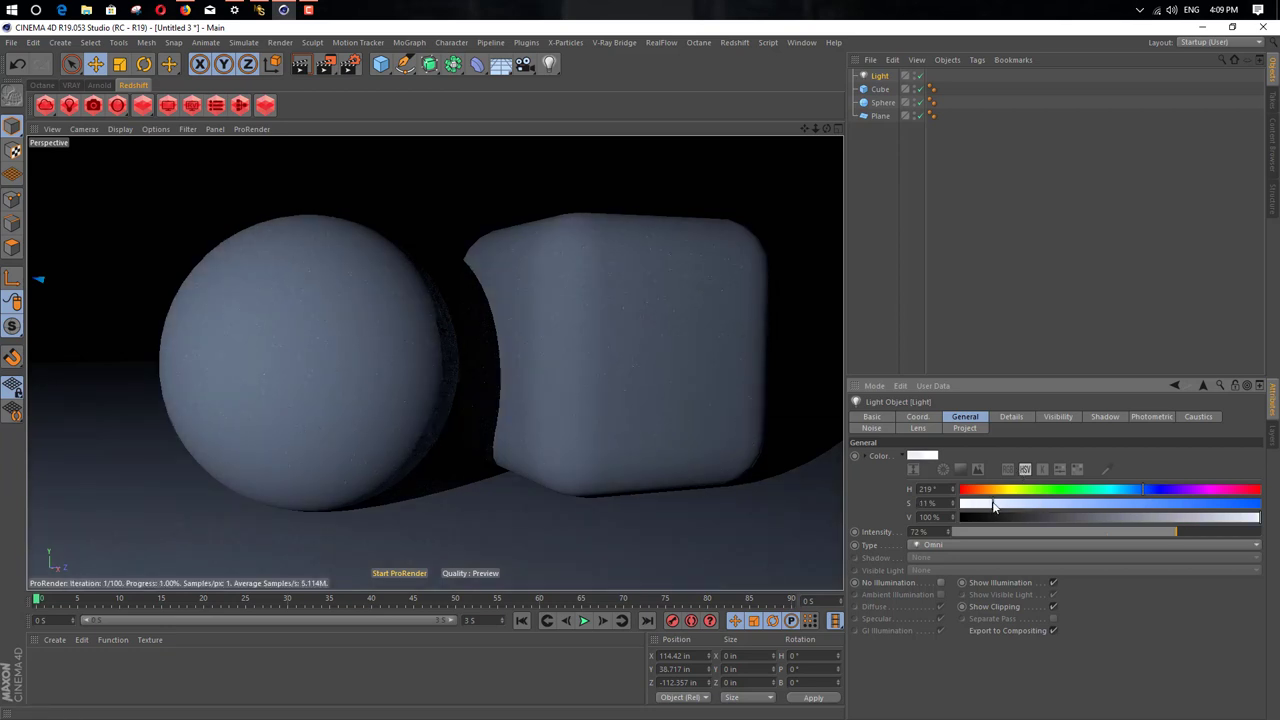
Step: Move the sphere away from the cube to about Z -31.6 in
click(342, 324)
drag(400, 358, 338, 371)
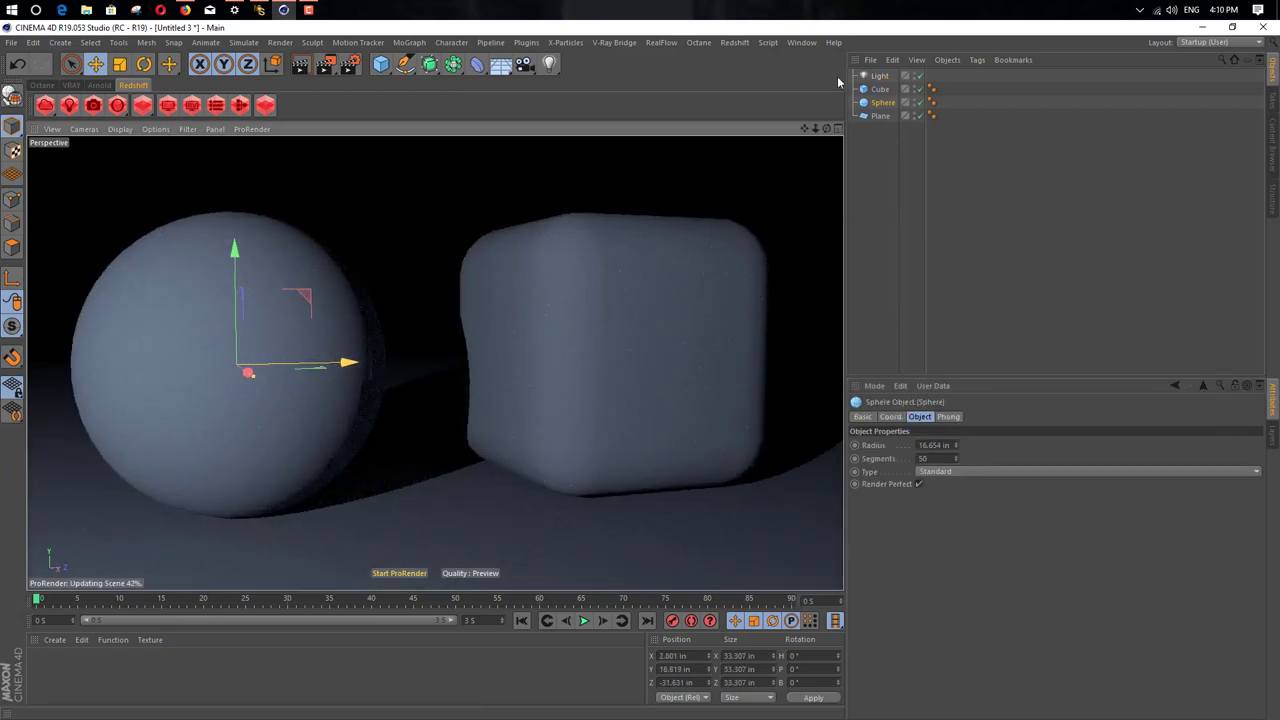
Step: Examine the light's shadow settings and the tag categories available for it
click(879, 76)
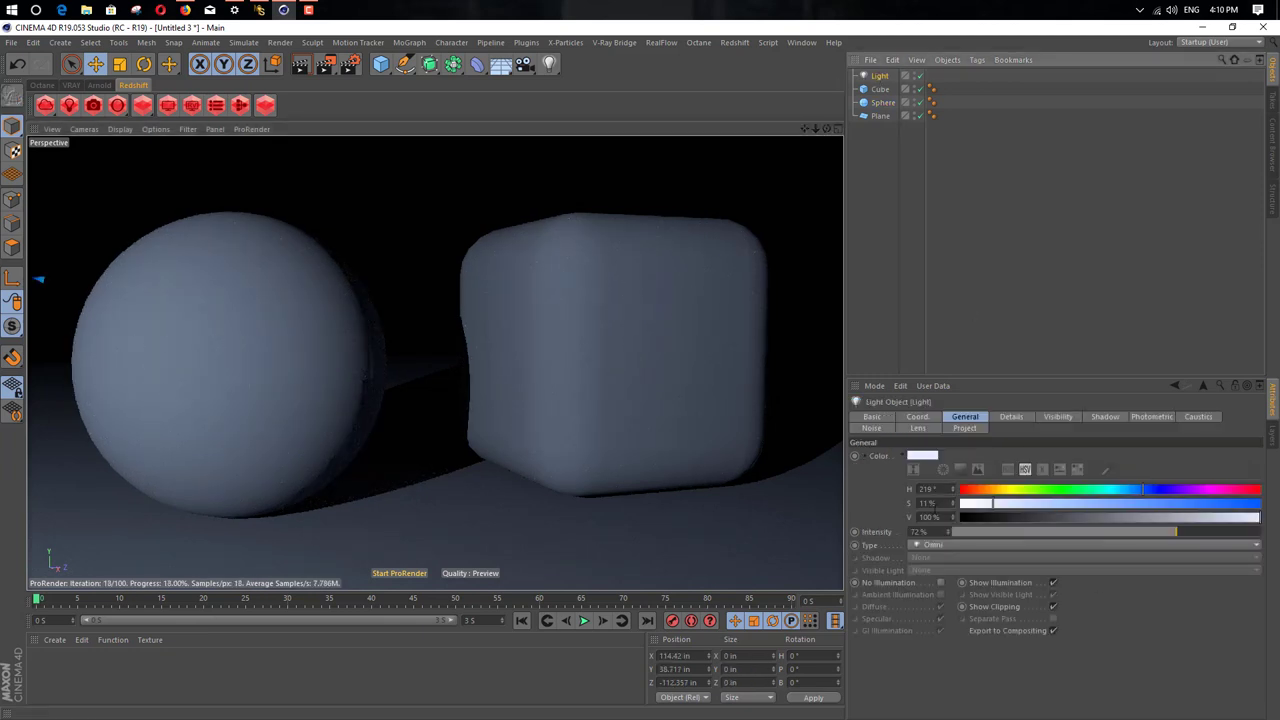
click(1104, 416)
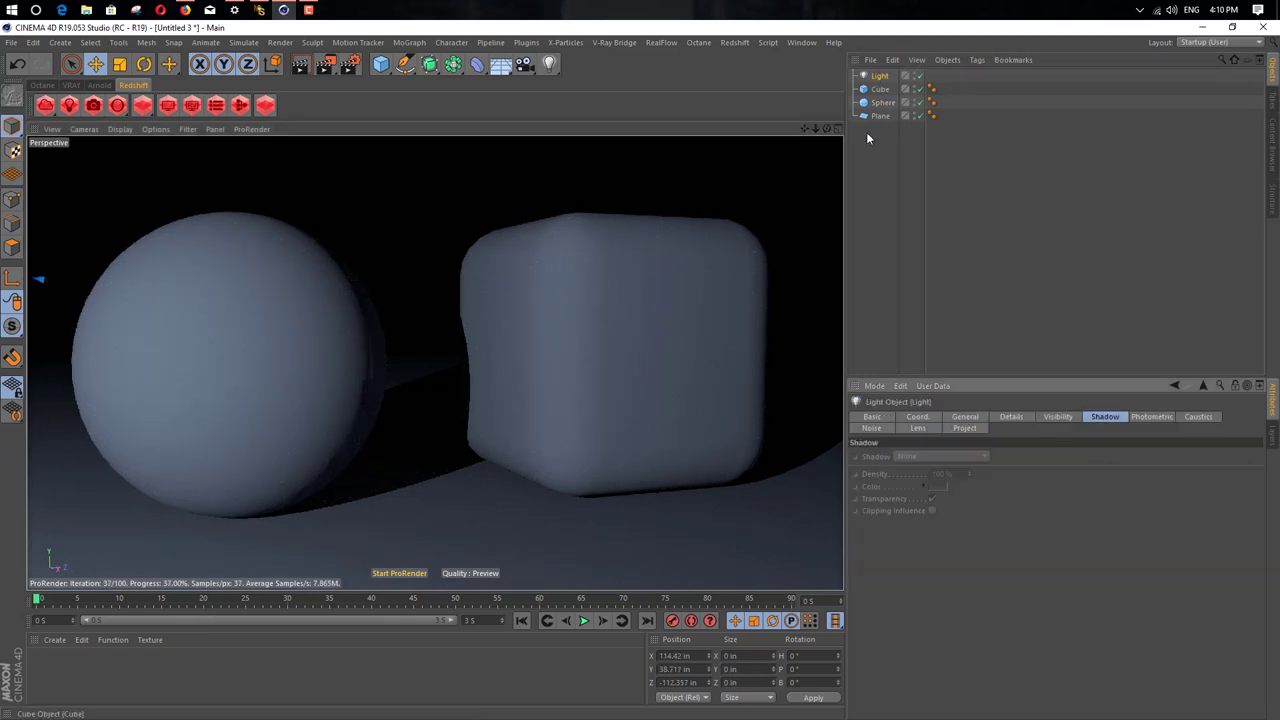
right_click(875, 77)
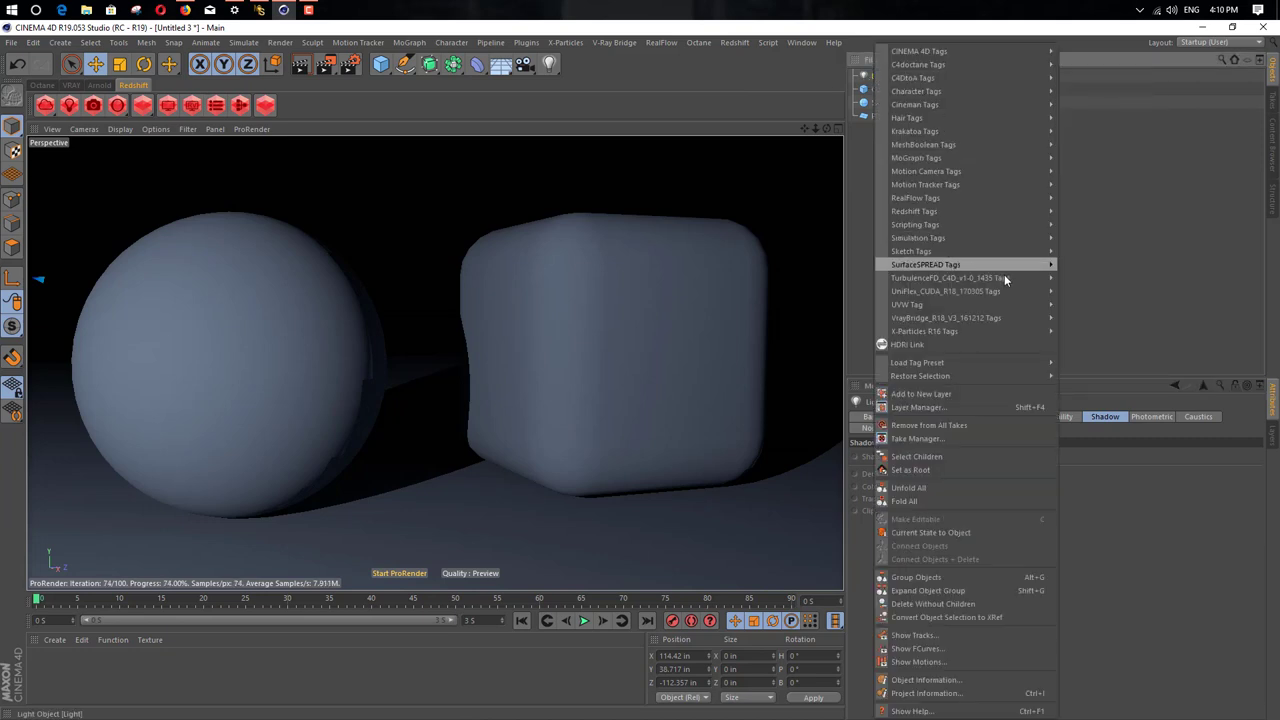
mouse_move(1038, 207)
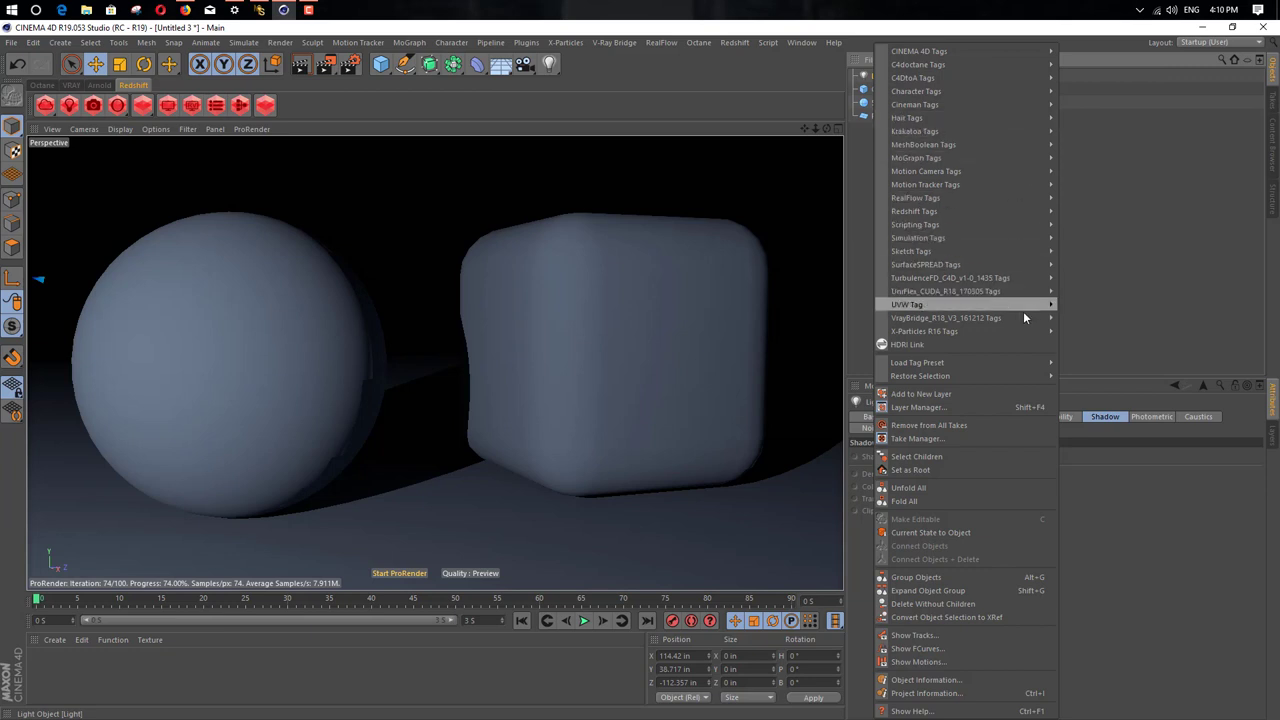
mouse_move(994, 134)
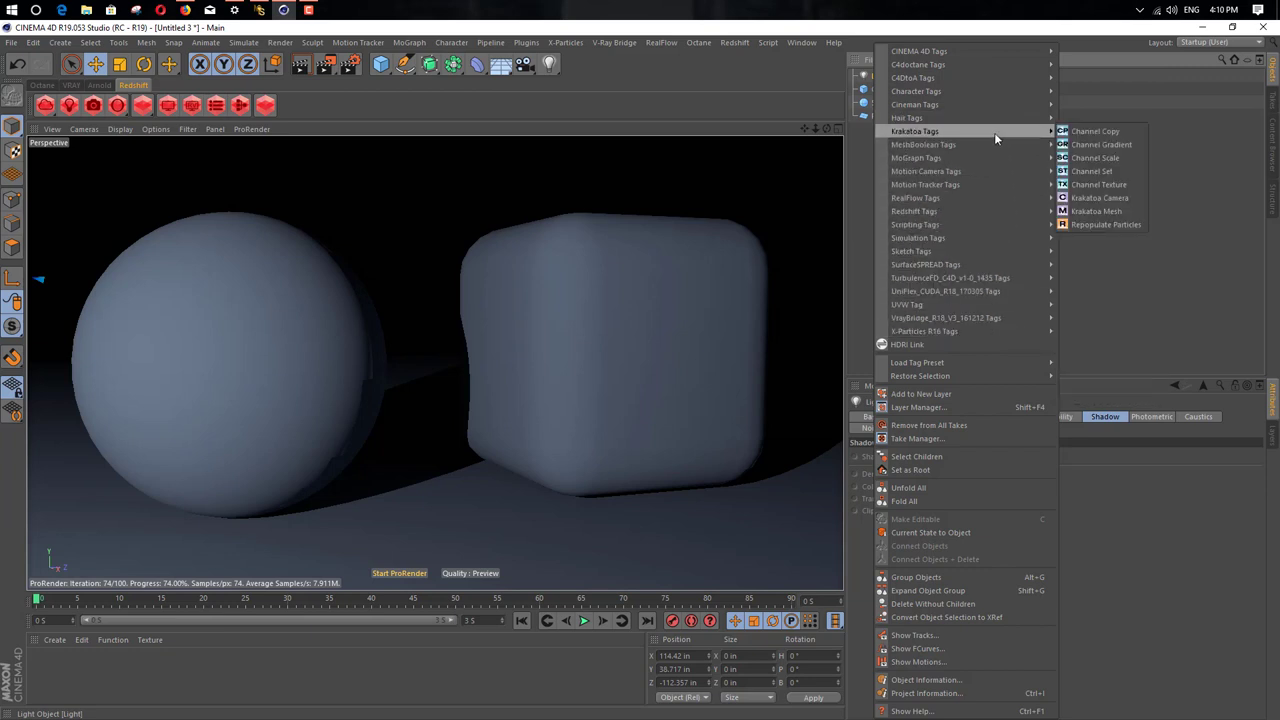
click(1200, 140)
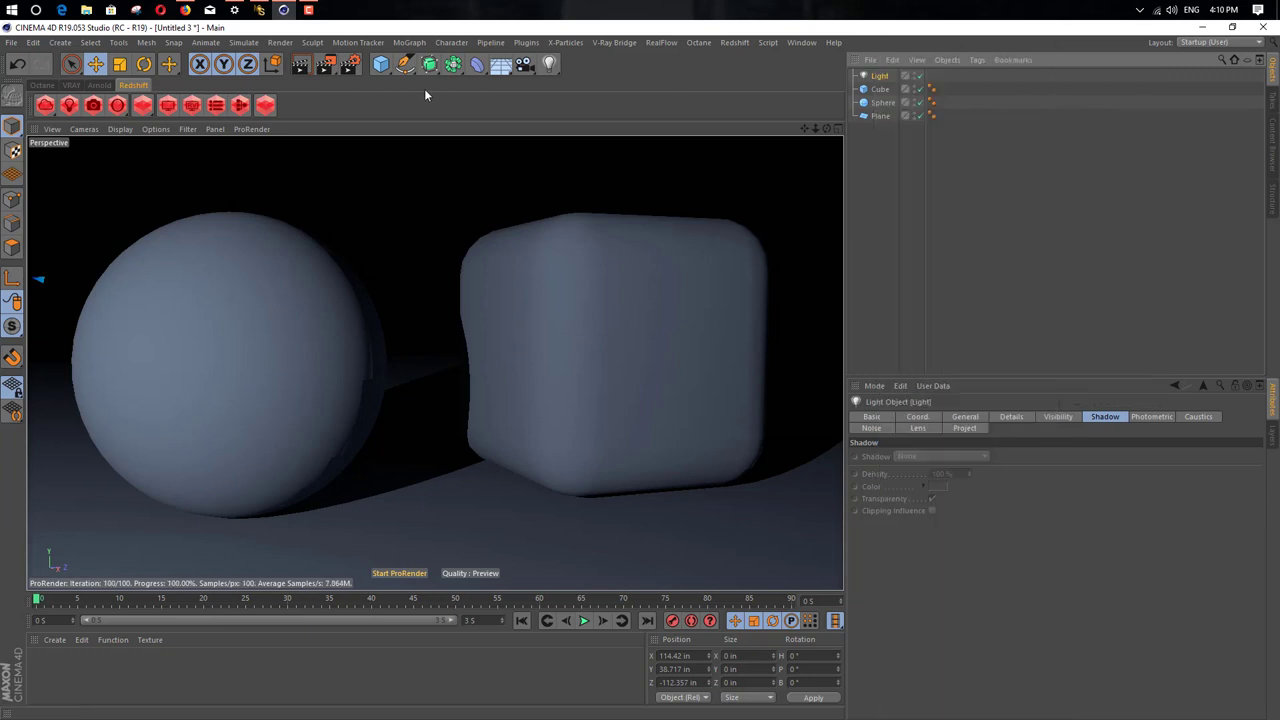
Step: Review the offline ProRender render settings through Default Texture Resolution, and the viewport's ProRender options
click(352, 64)
drag(491, 131, 944, 106)
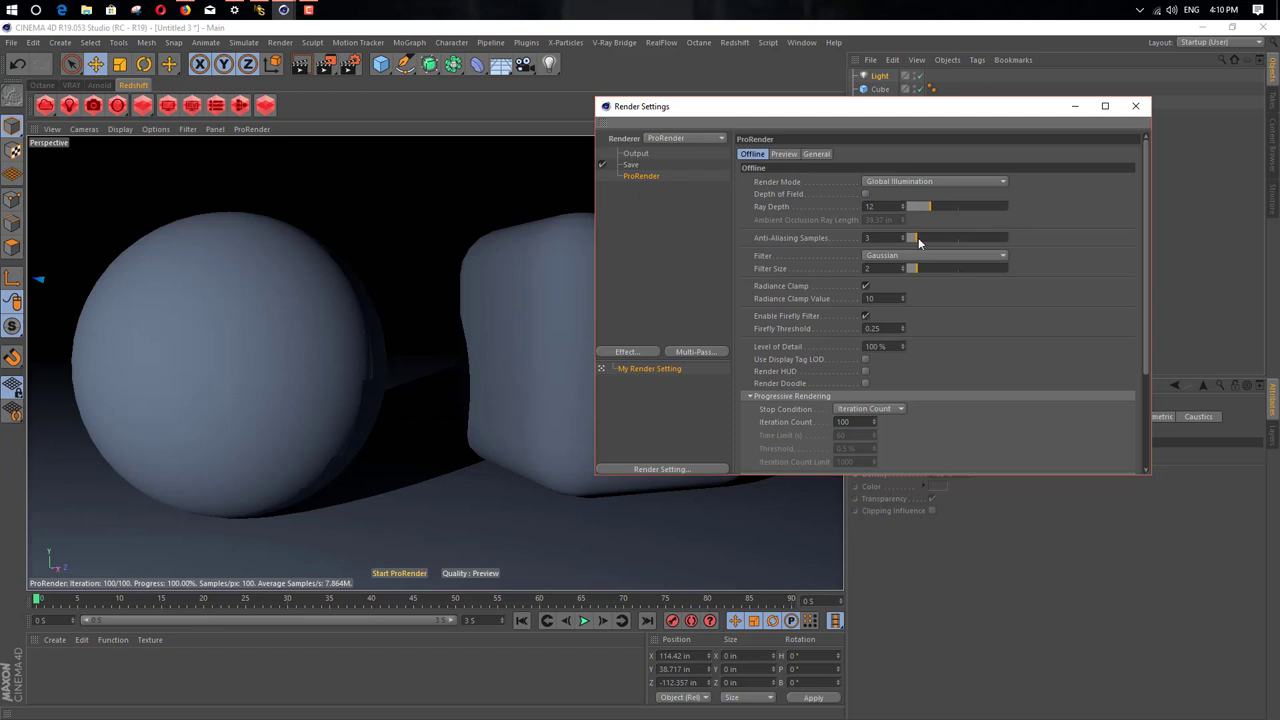
scroll(836, 225, down, 4)
scroll(835, 226, up, 4)
scroll(822, 330, down, 4)
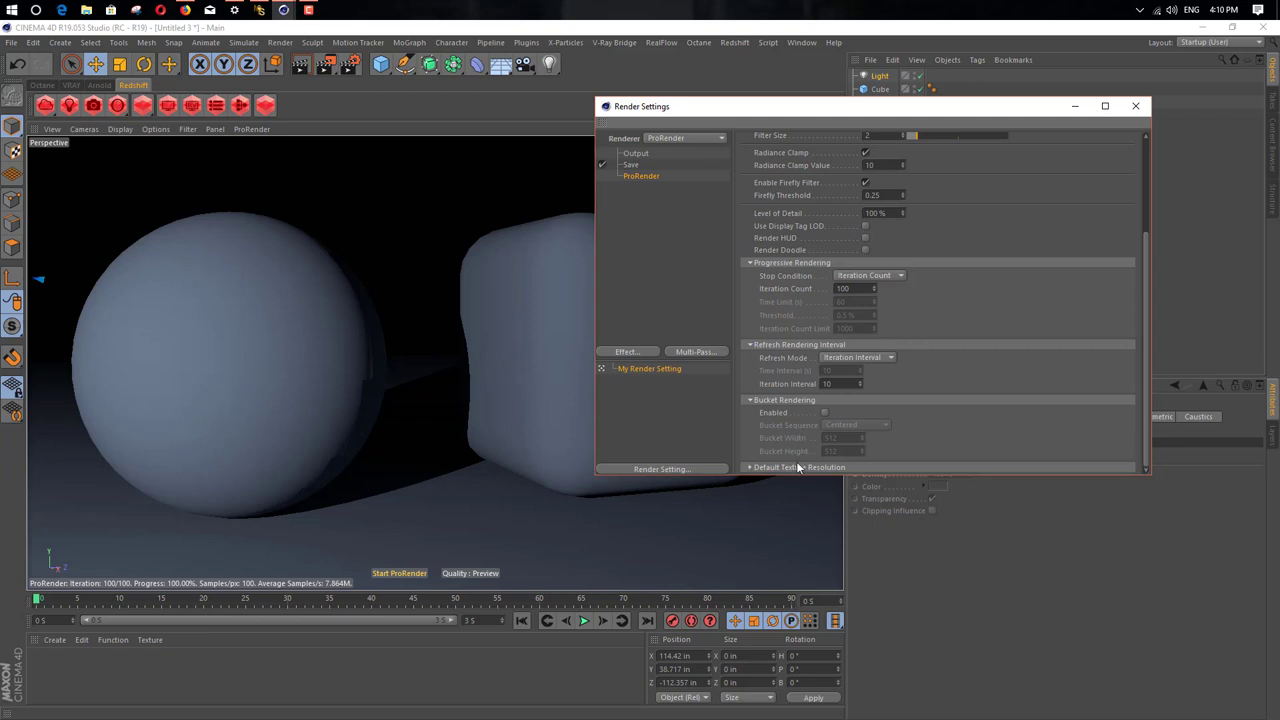
scroll(790, 455, down, 1)
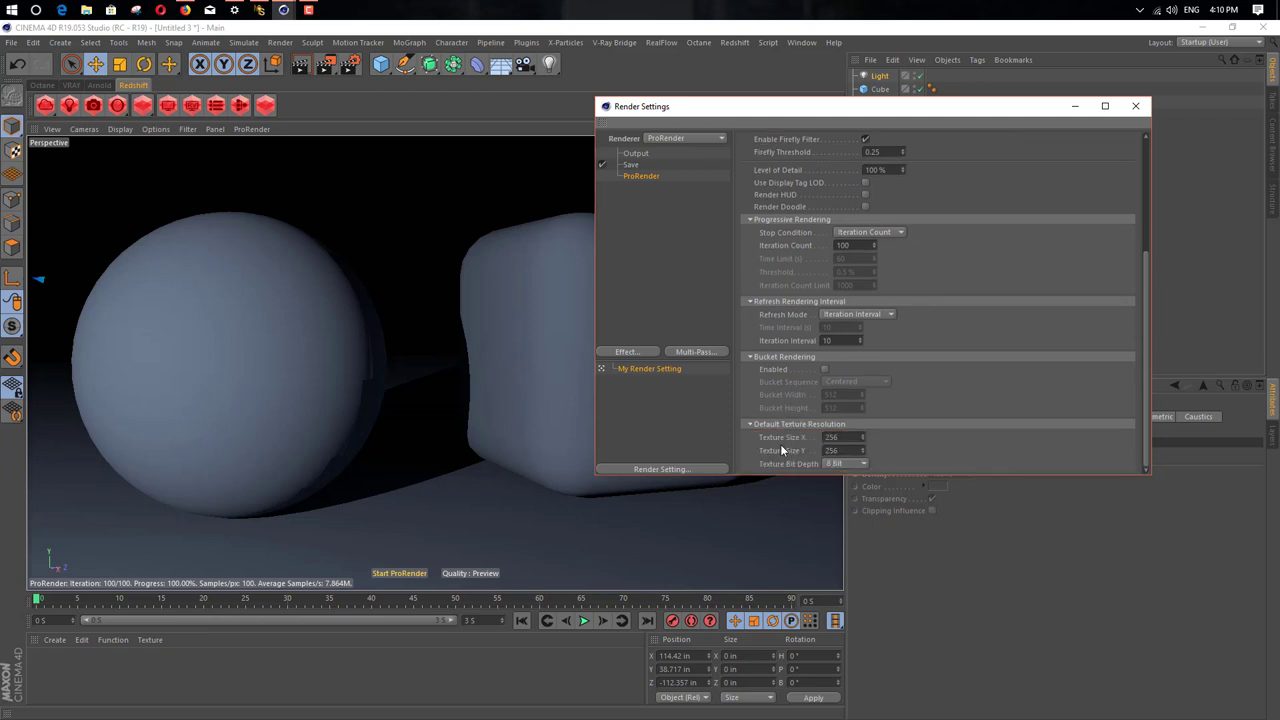
scroll(782, 445, up, 5)
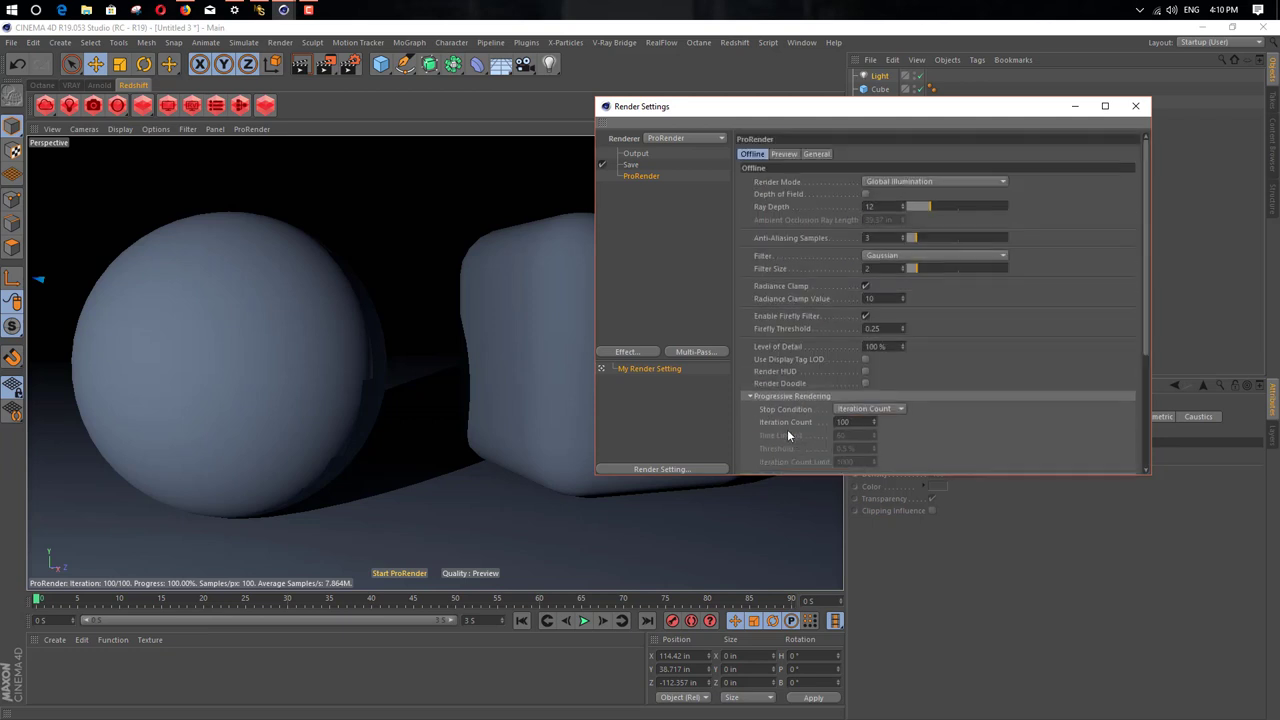
click(1145, 106)
click(245, 130)
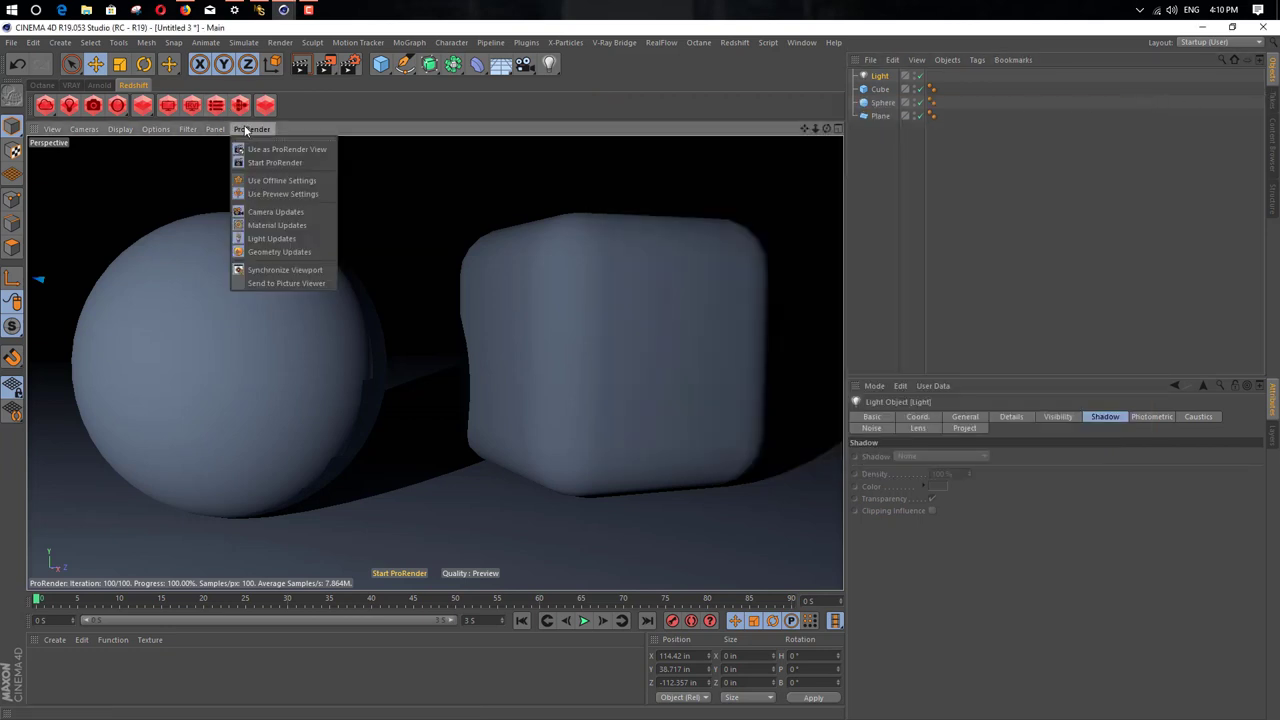
click(382, 118)
alt+middle_drag(473, 216, 478, 219)
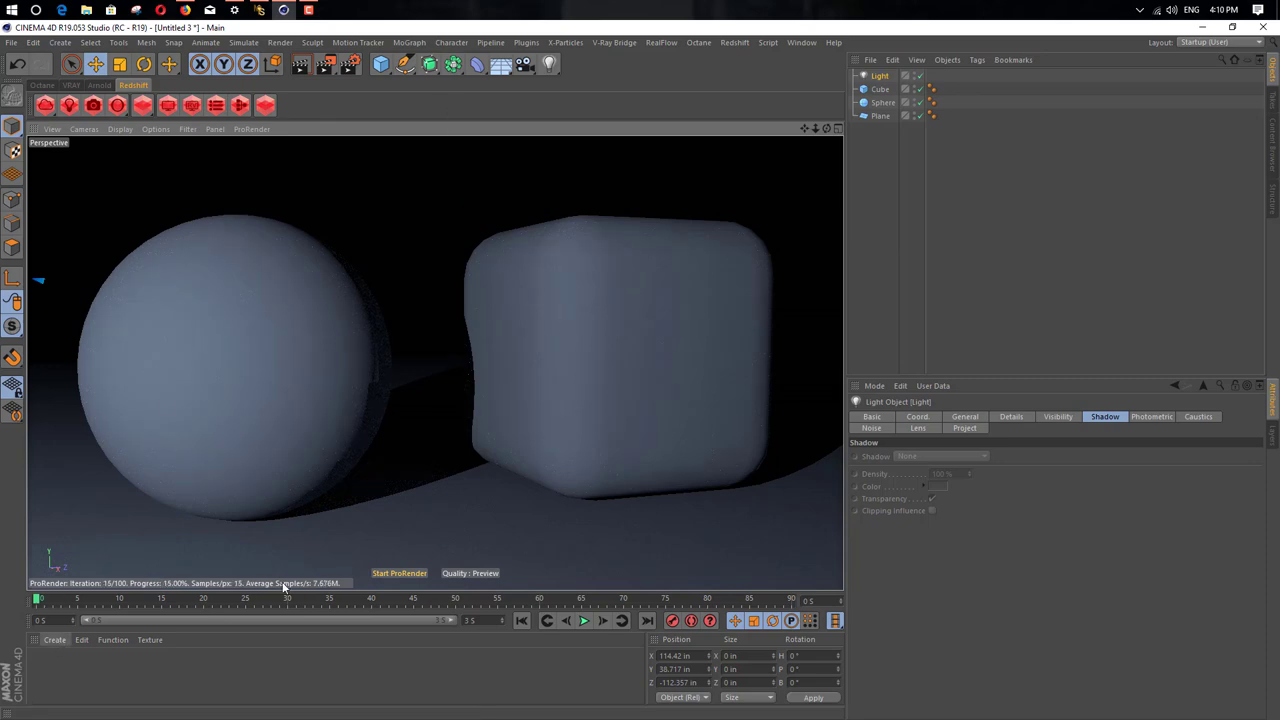
Step: Apply the Cherry material preset to the sphere and the Chrome preset to the cube
click(1272, 151)
drag(1114, 167, 287, 370)
scroll(1053, 235, down, 2)
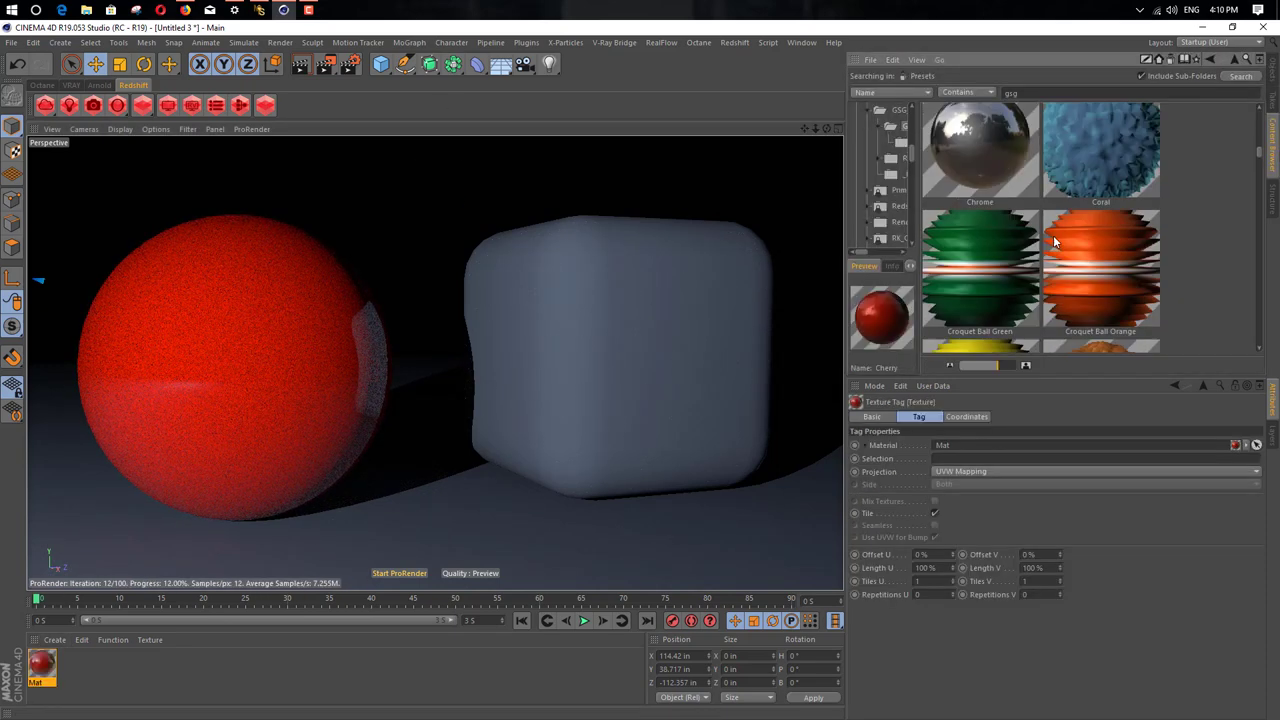
scroll(1040, 237, up, 1)
drag(1000, 230, 798, 273)
drag(522, 342, 528, 342)
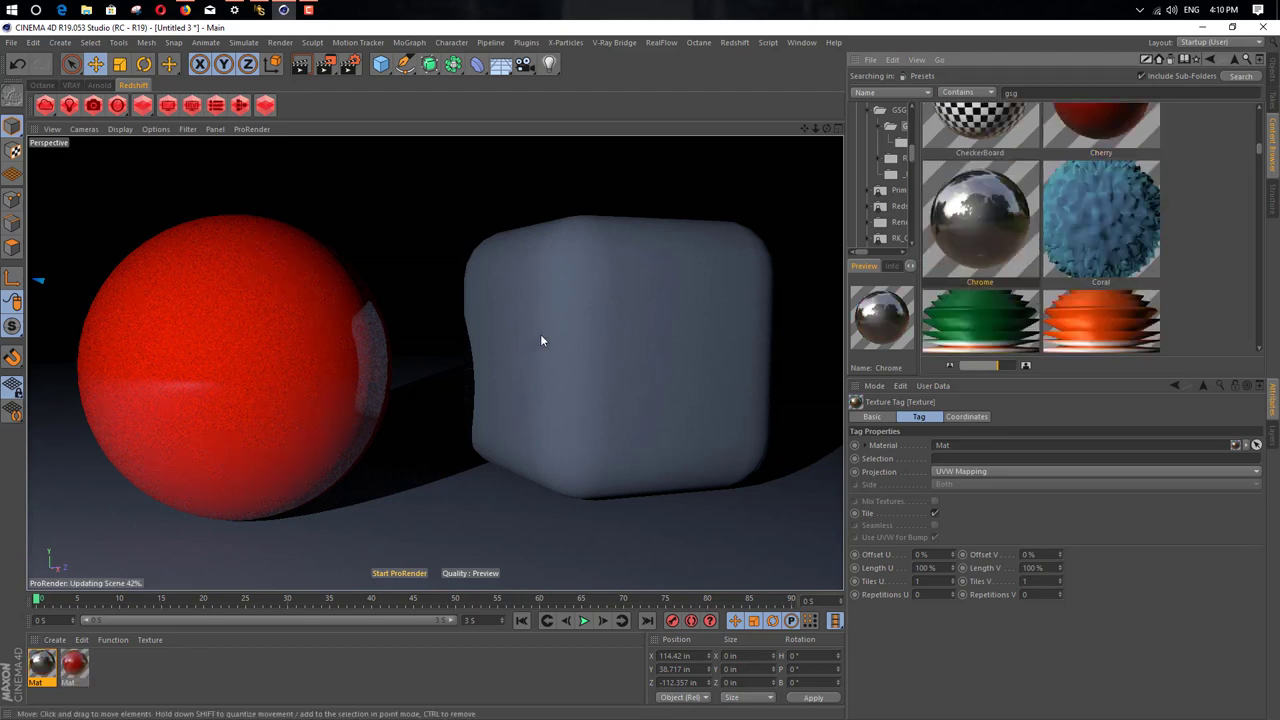
Step: Apply the Glow Blue material preset to the cube
scroll(1011, 226, down, 1)
scroll(1011, 226, down, 6)
drag(1011, 224, 608, 357)
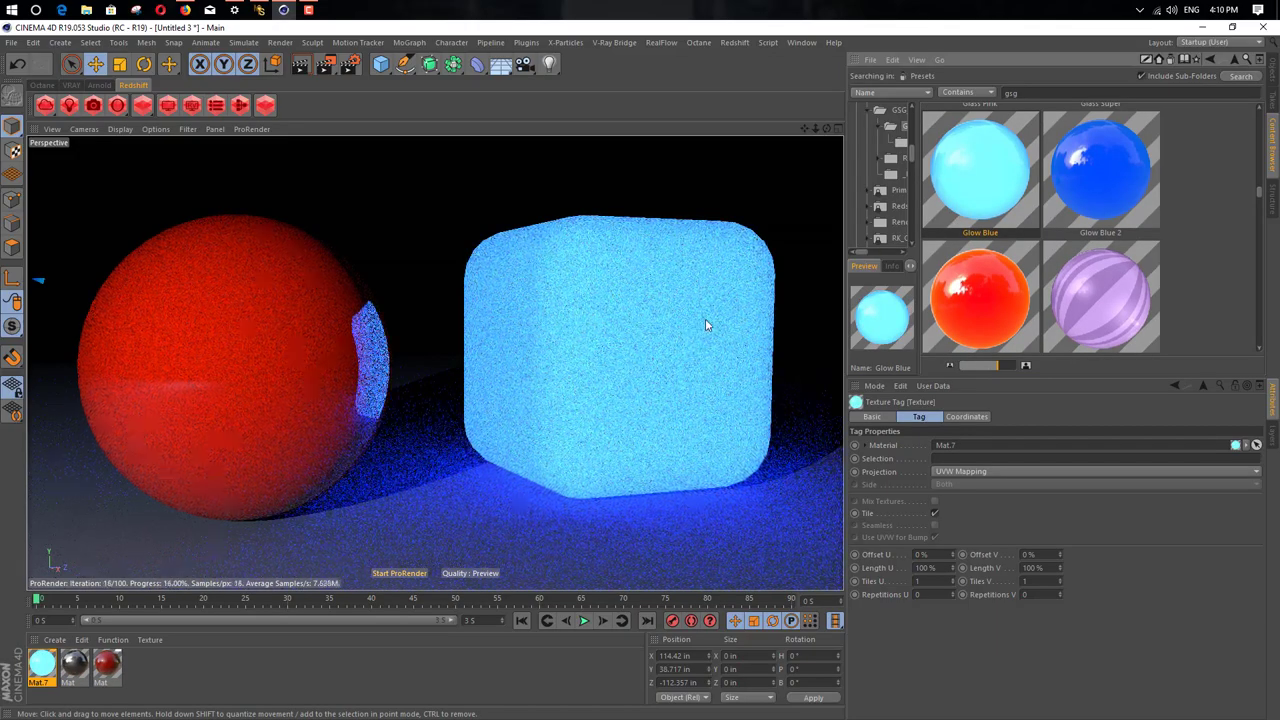
alt+drag(706, 354, 640, 349)
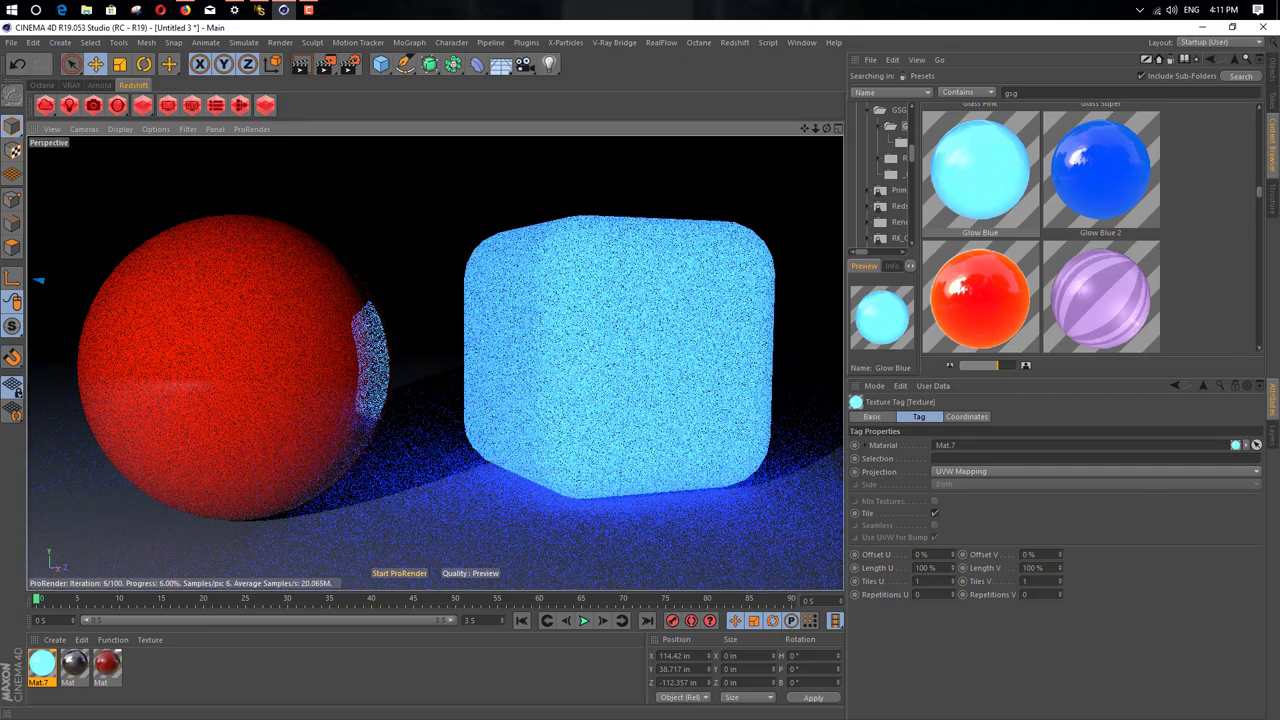
Step: Delete the light from the scene and view the sphere and cube without it
click(1271, 70)
click(876, 77)
key(Delete)
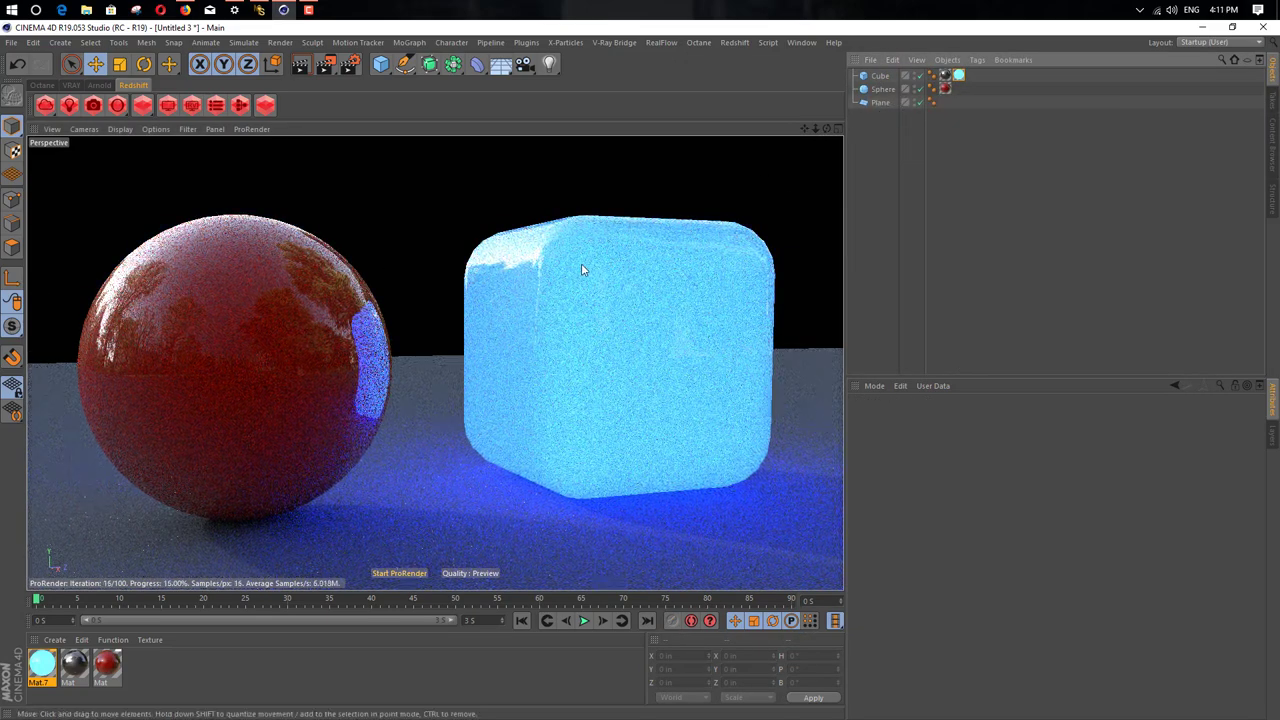
alt+drag(639, 279, 620, 292)
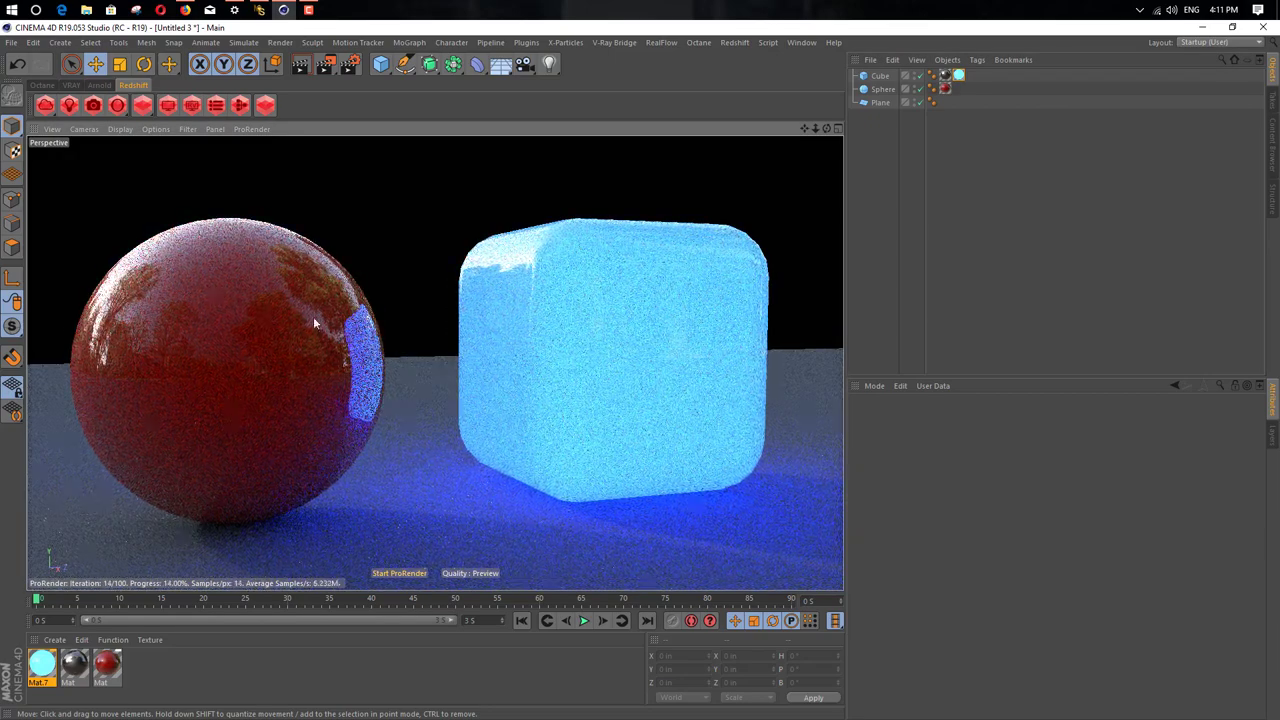
alt+middle_drag(428, 374, 432, 368)
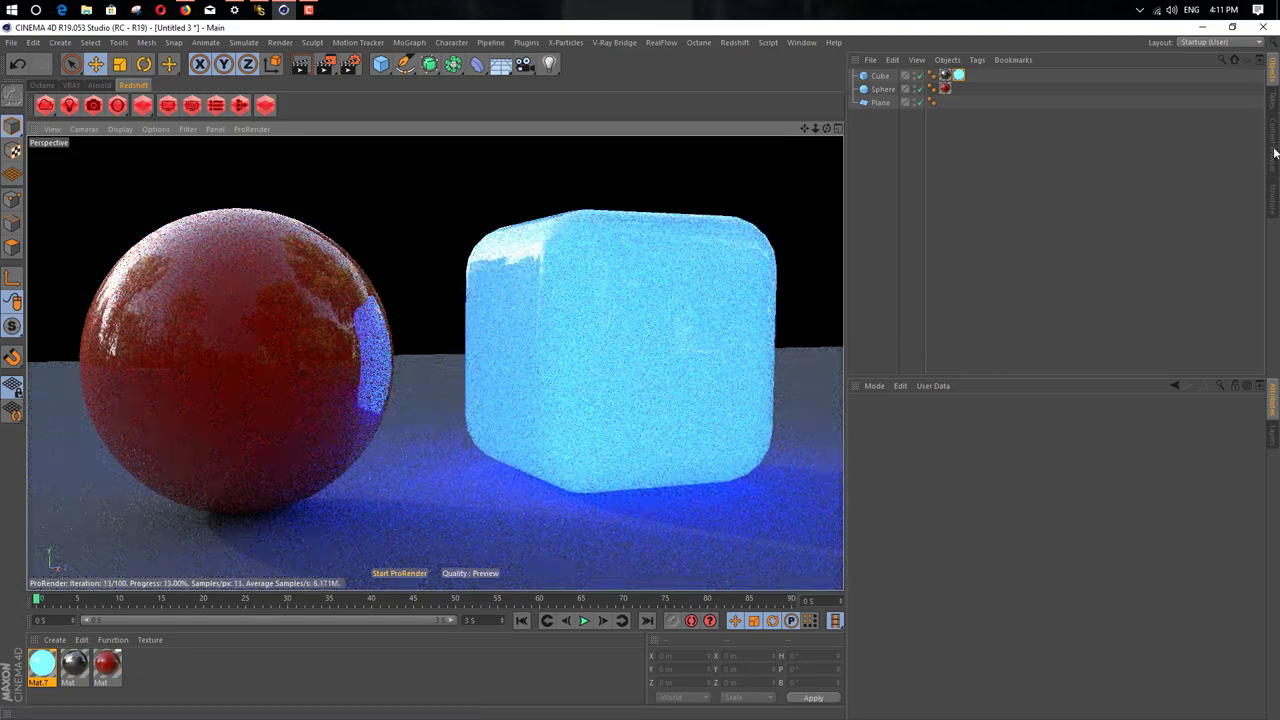
Step: Apply the Glow Fireball material preset to the sphere and return to the object list
click(1273, 150)
drag(980, 298, 368, 366)
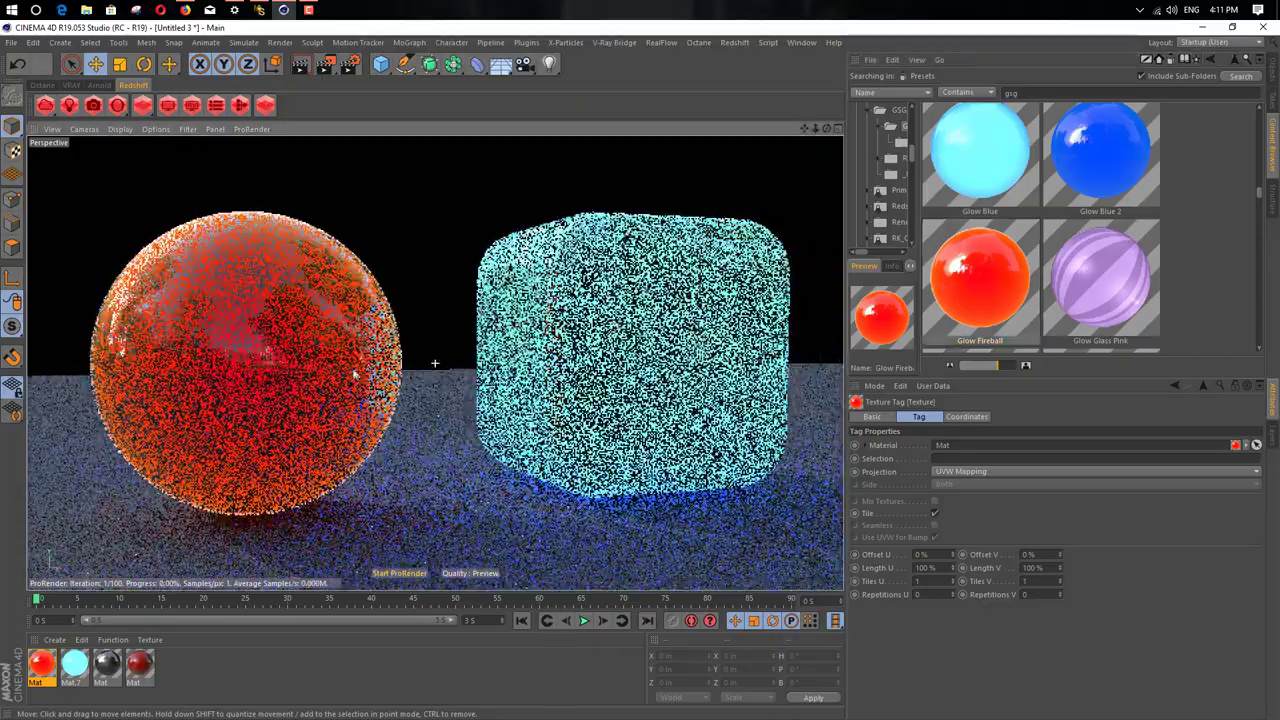
click(1271, 77)
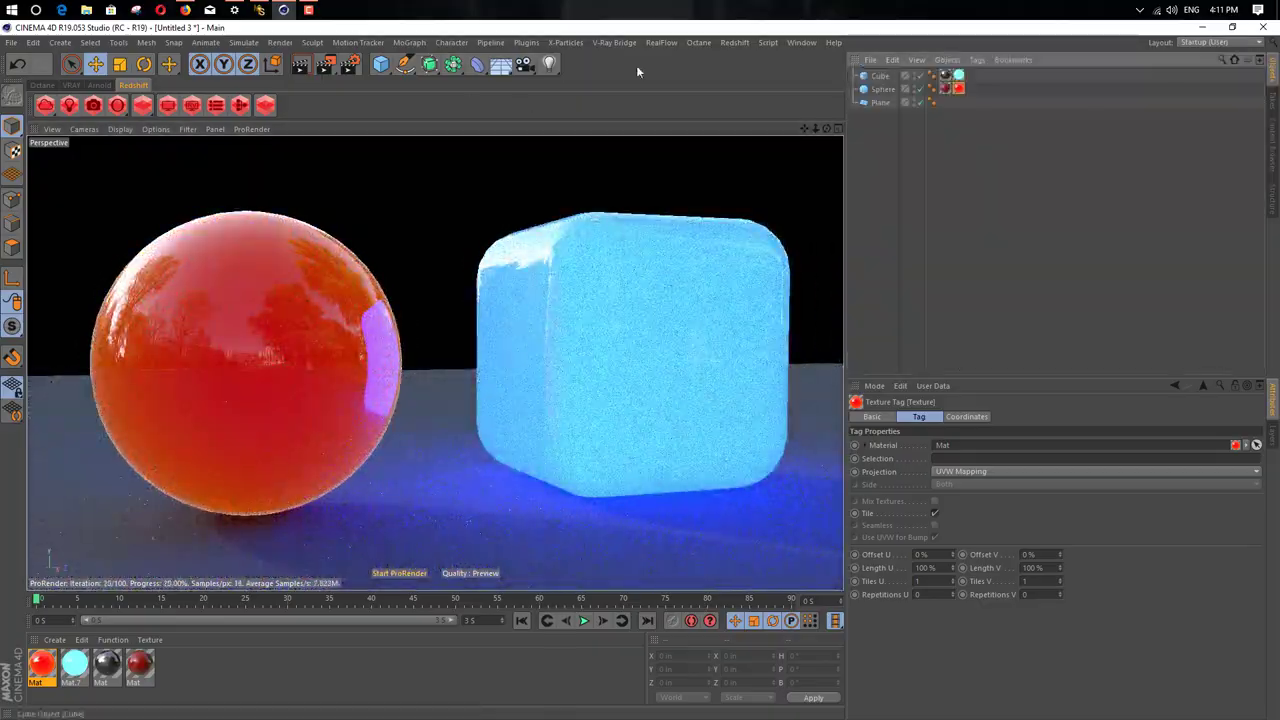
Step: Add a Sky object to the scene
click(481, 67)
key(ctrl+z)
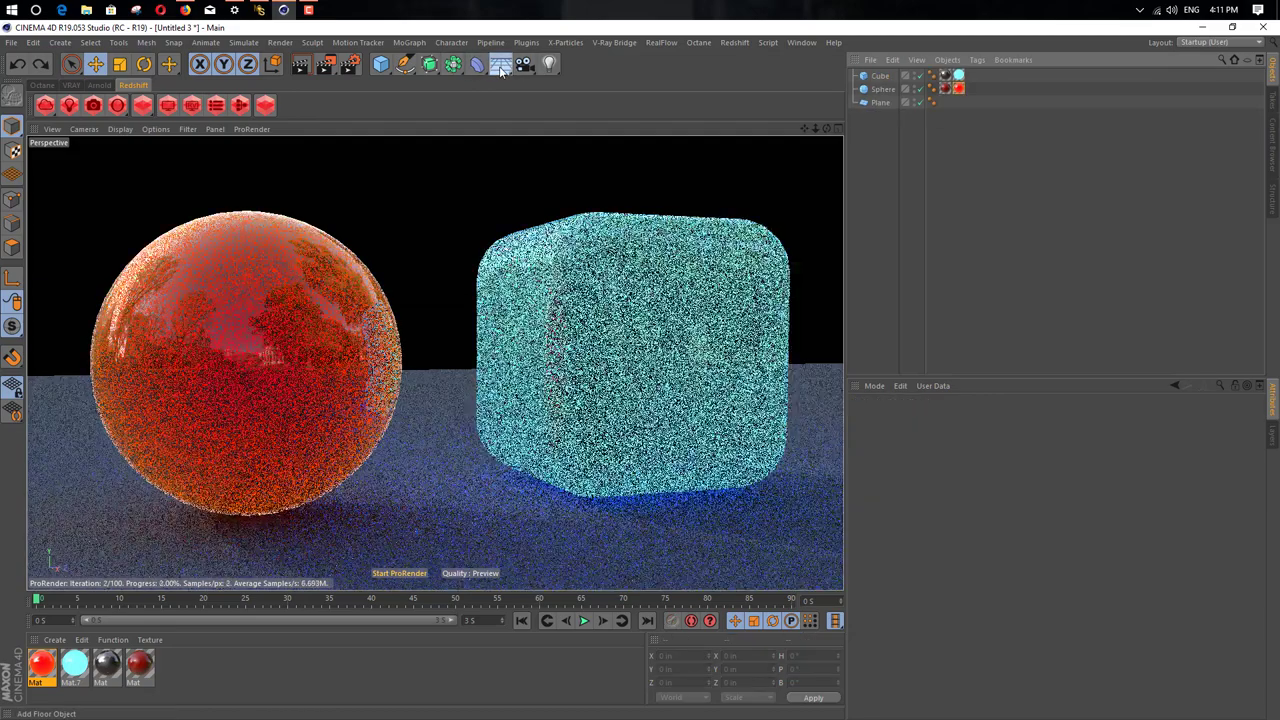
drag(501, 66, 561, 125)
click(548, 106)
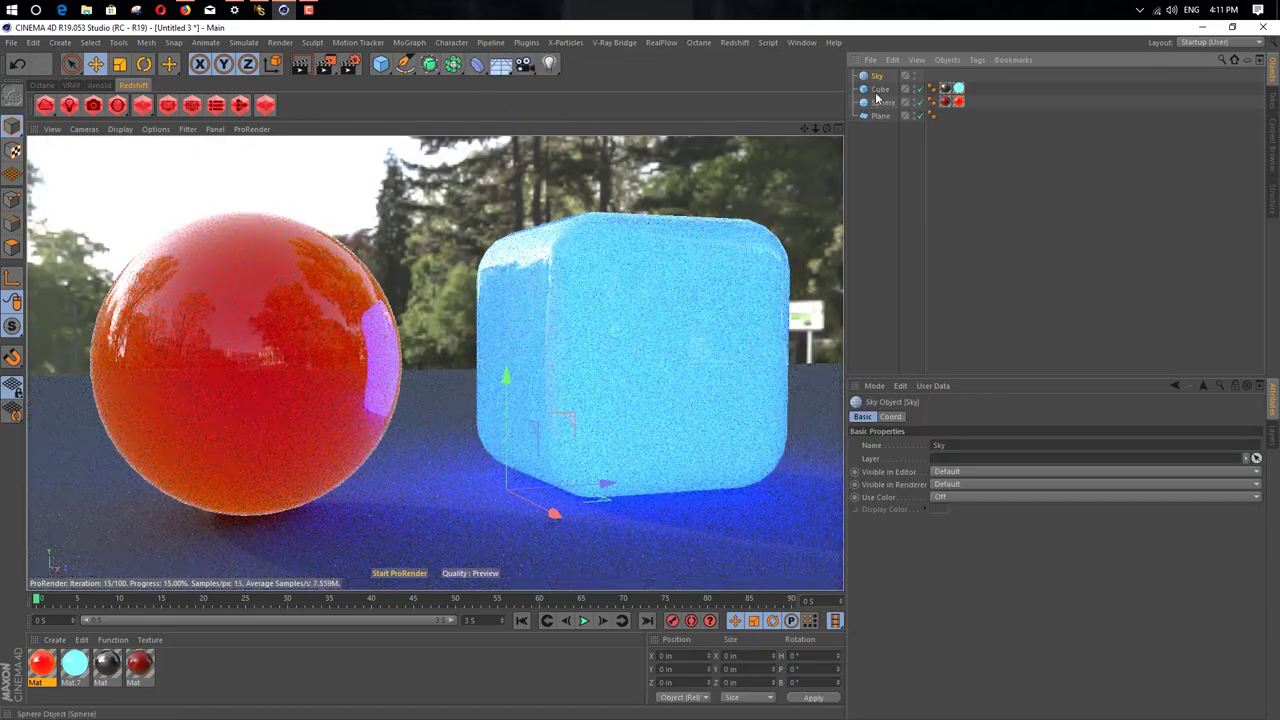
right_click(878, 77)
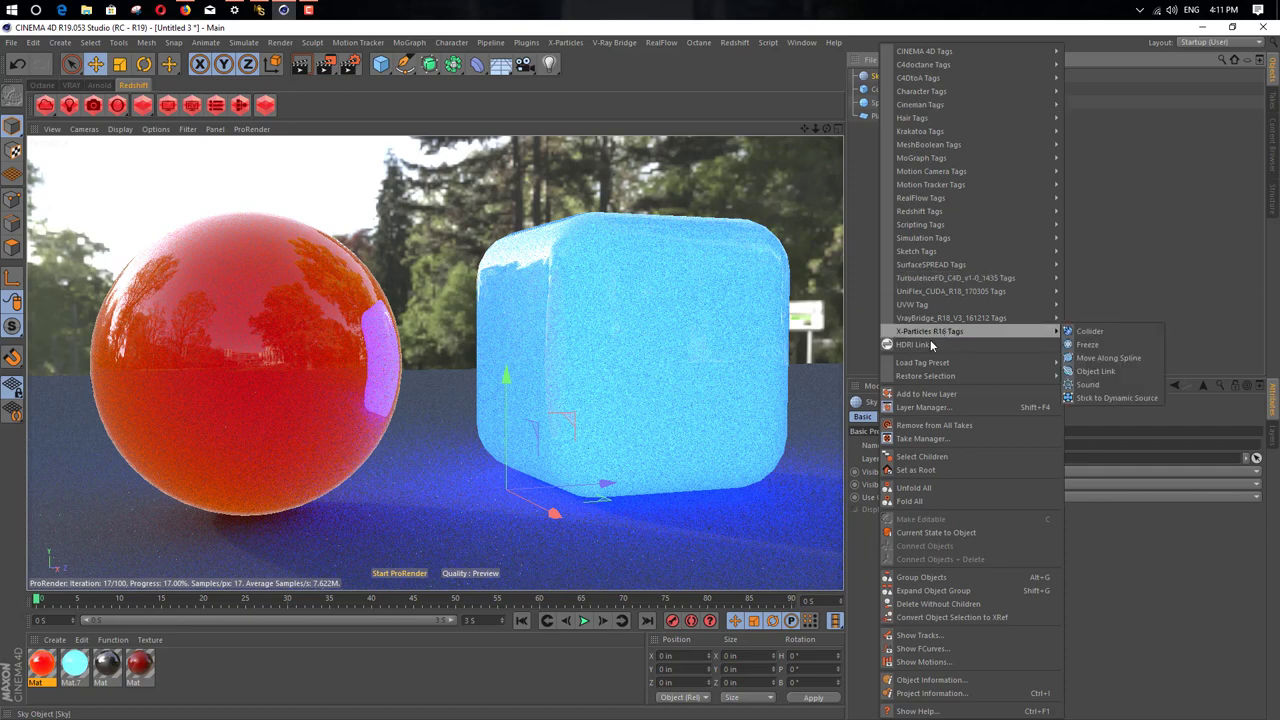
click(869, 288)
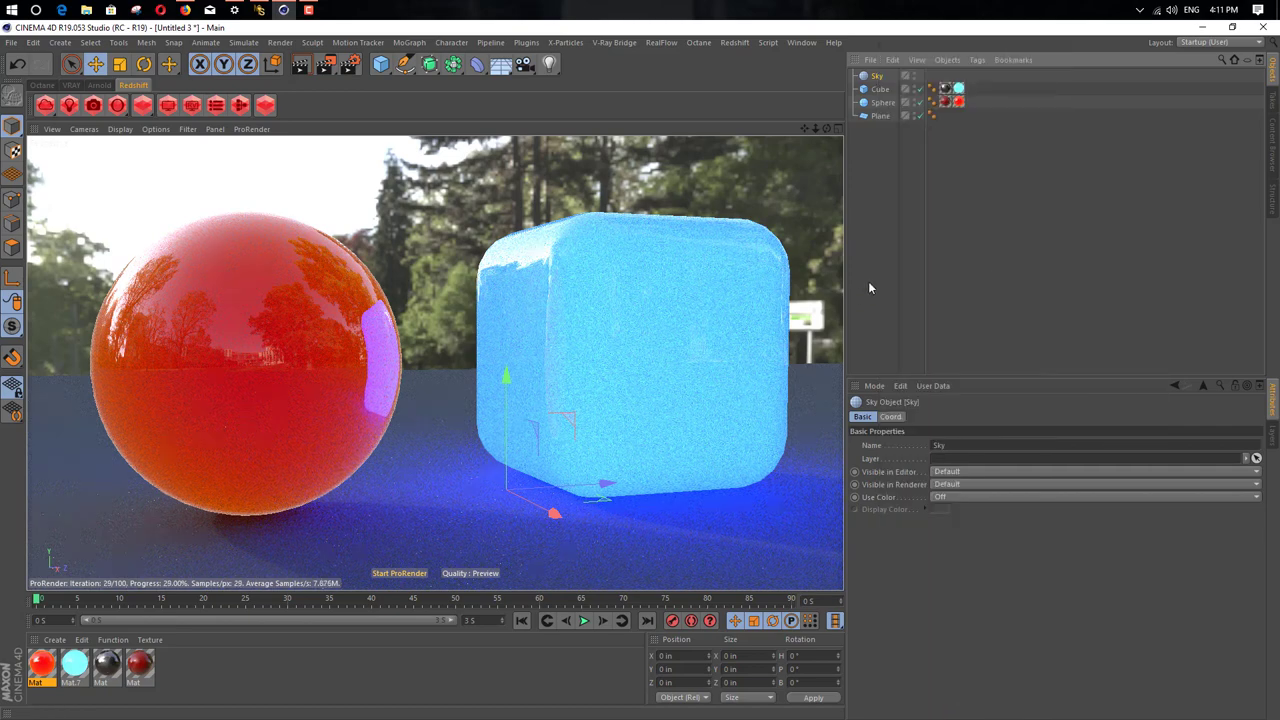
Step: Create a new material, assign it to the Sky object and open it for editing
double_click(269, 674)
drag(41, 665, 868, 76)
double_click(43, 663)
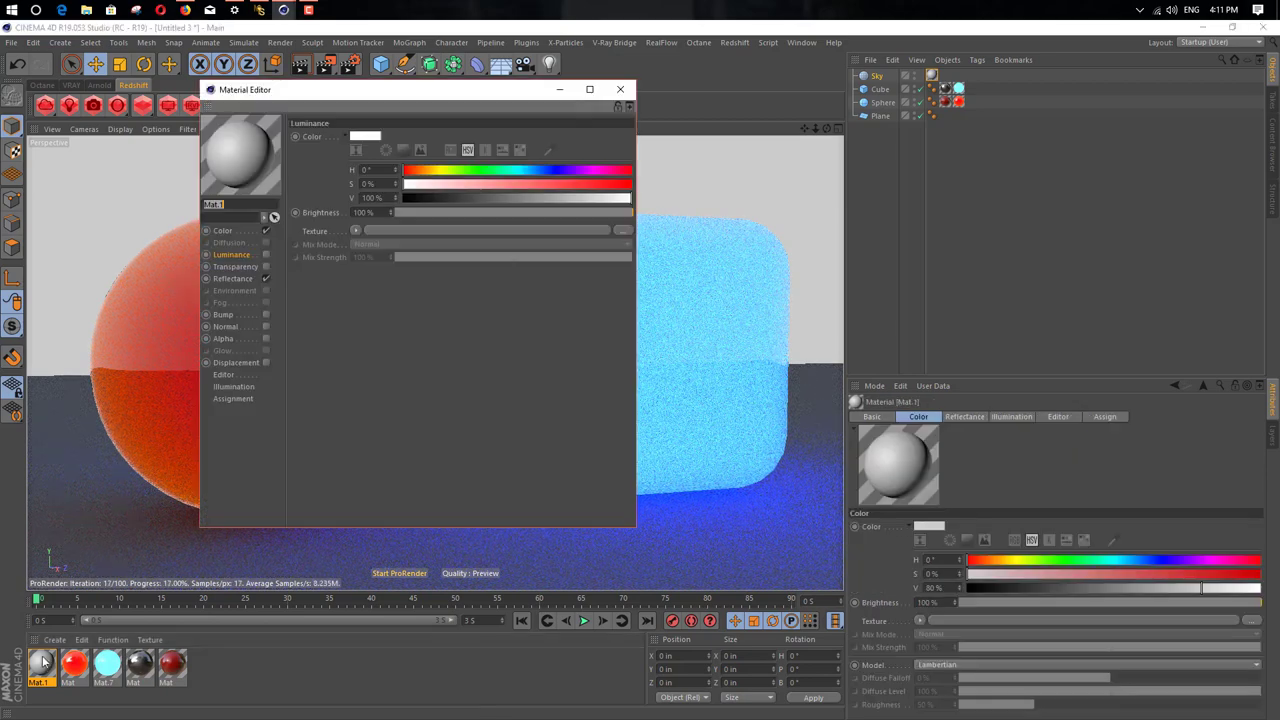
Step: Turn off the sky material's Reflectance channel and leave only its Color channel enabled
click(265, 231)
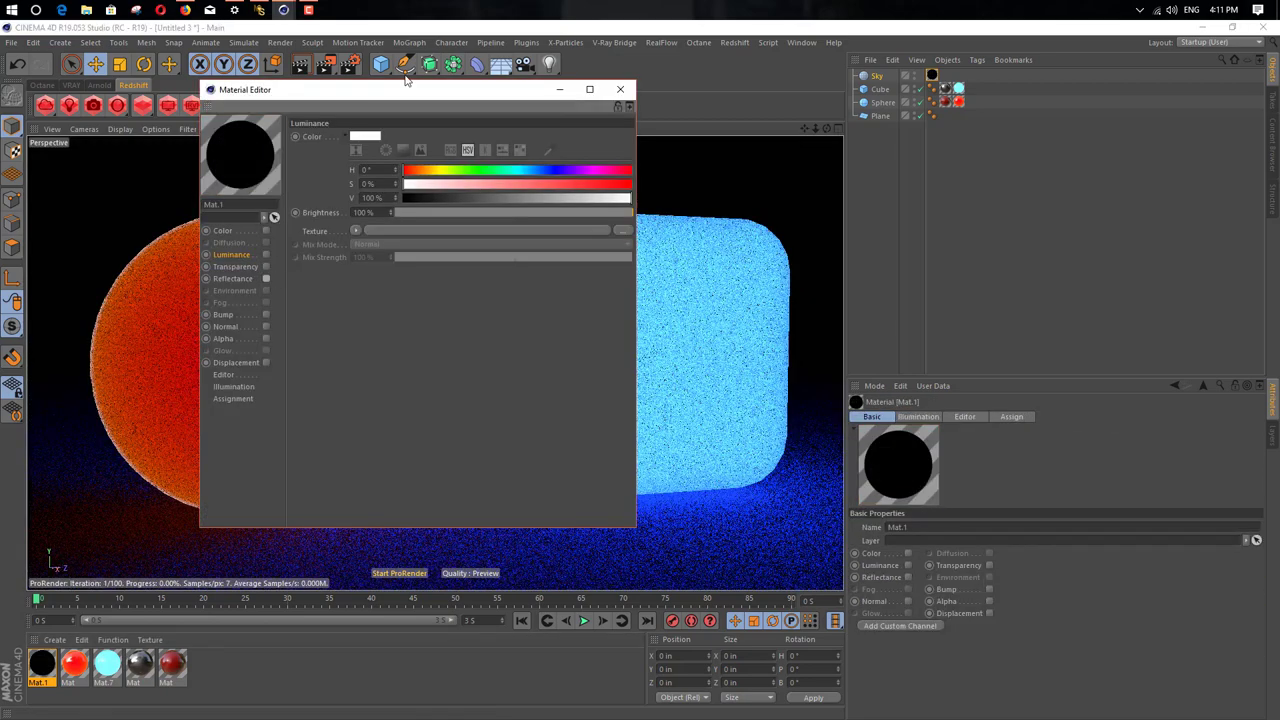
drag(403, 89, 824, 222)
click(679, 366)
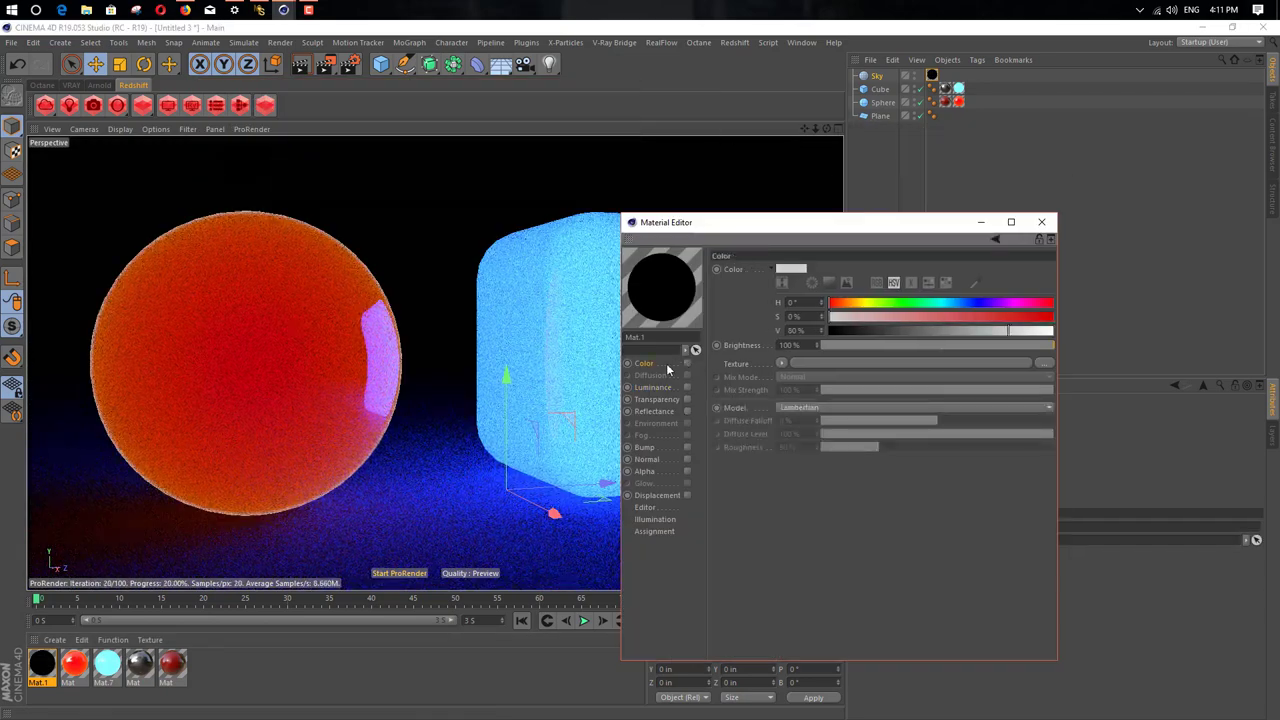
click(688, 363)
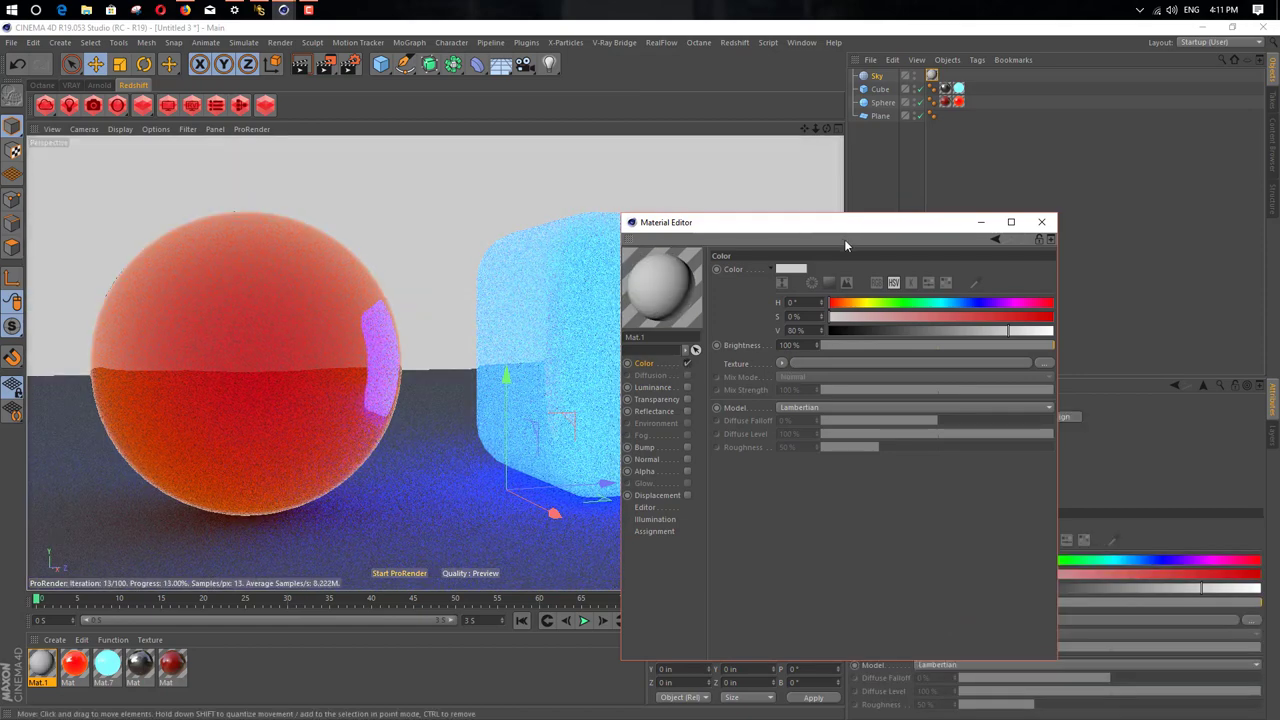
drag(843, 232, 443, 226)
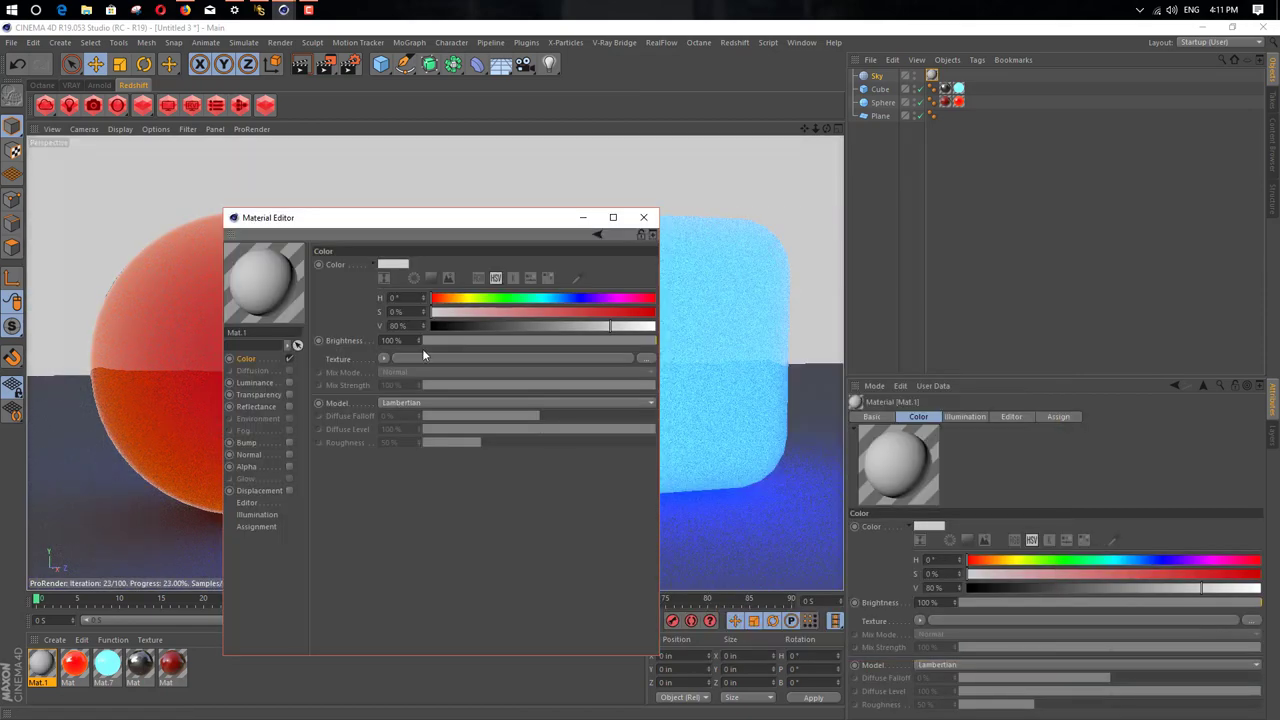
Step: Add an HDRI Link tag to the Sky and link the sky material's Color texture to it
right_click(875, 74)
click(914, 344)
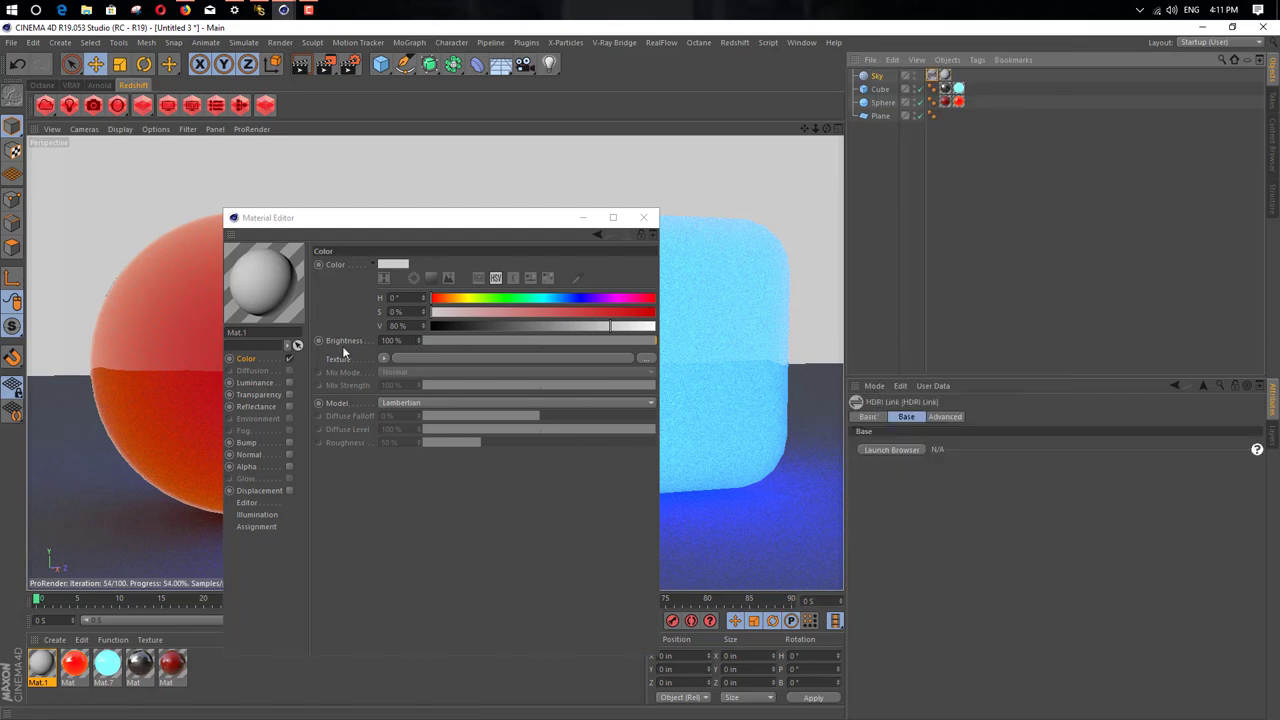
drag(336, 361, 526, 246)
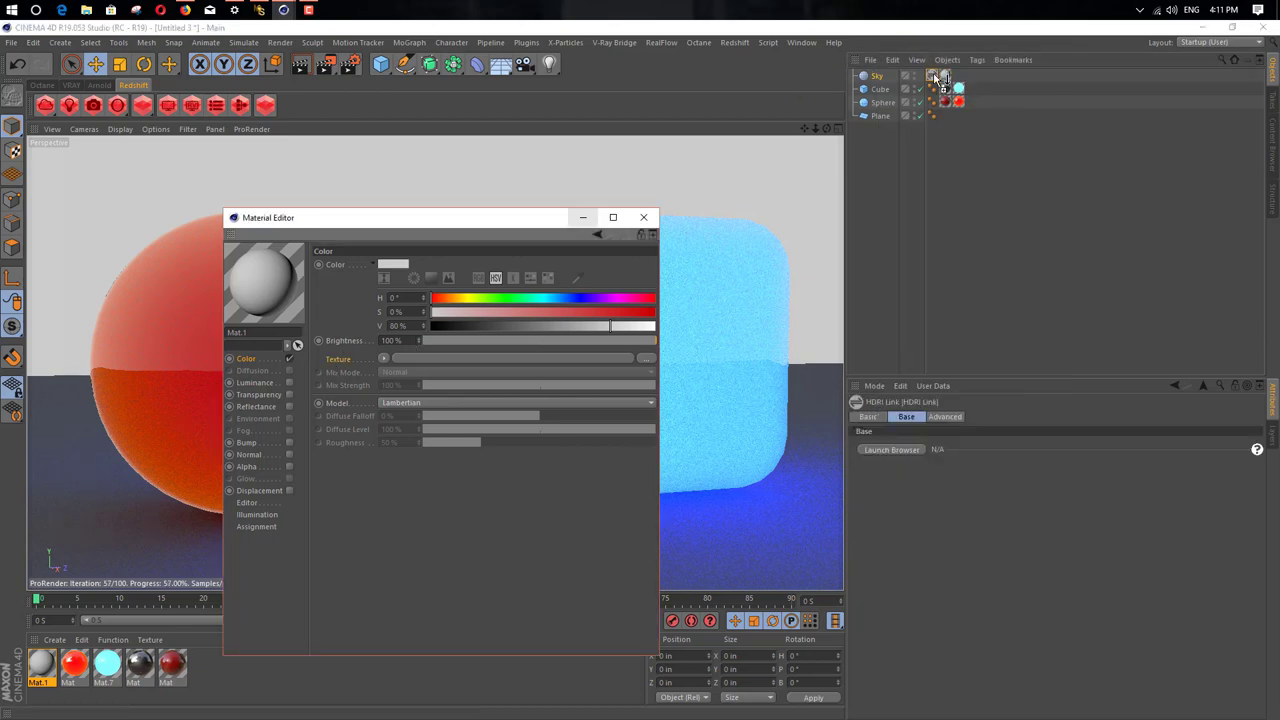
drag(935, 80, 933, 77)
click(643, 217)
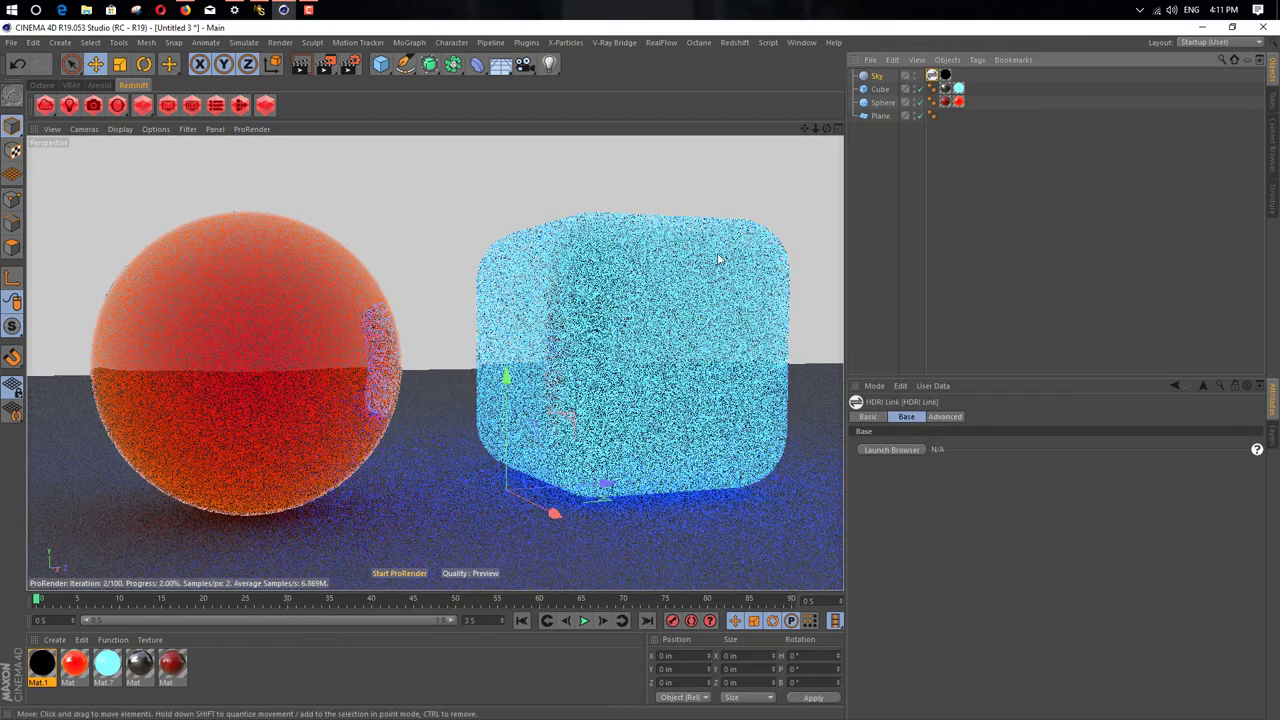
Step: Open the HDRI Browser from the Sky's HDRI Link tag and load an HDRI environment into the sky material
click(890, 450)
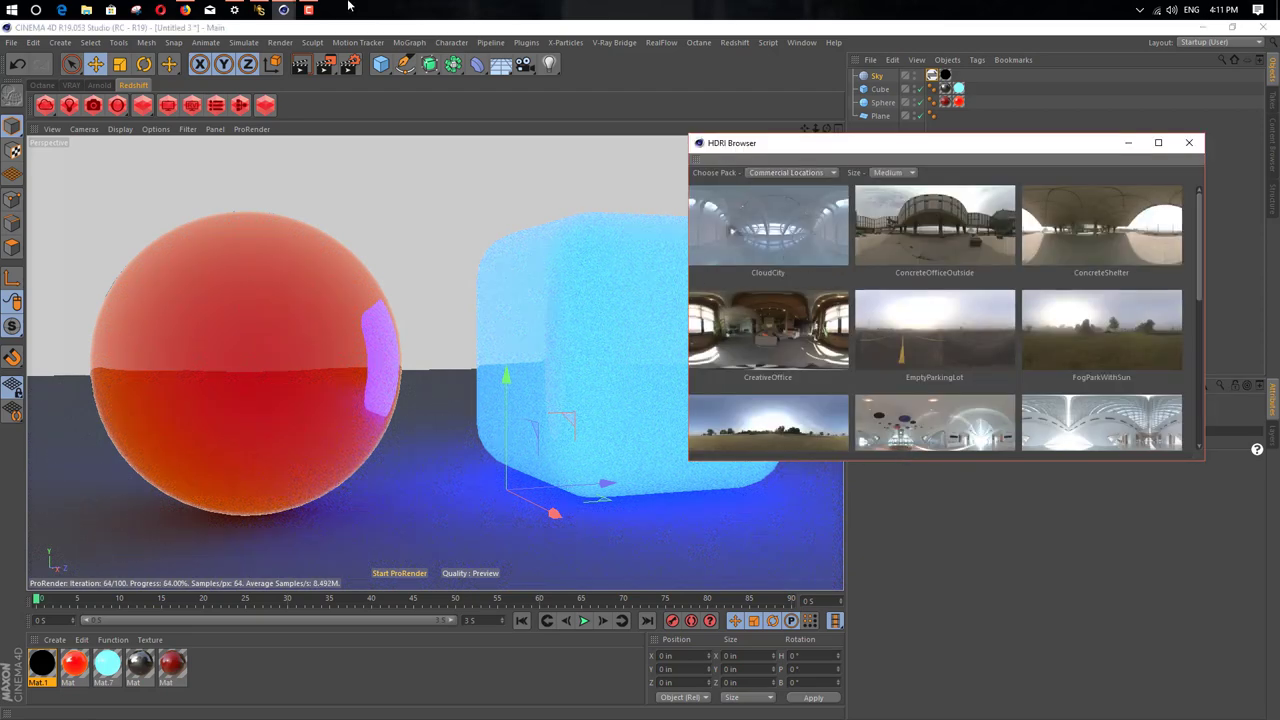
click(308, 10)
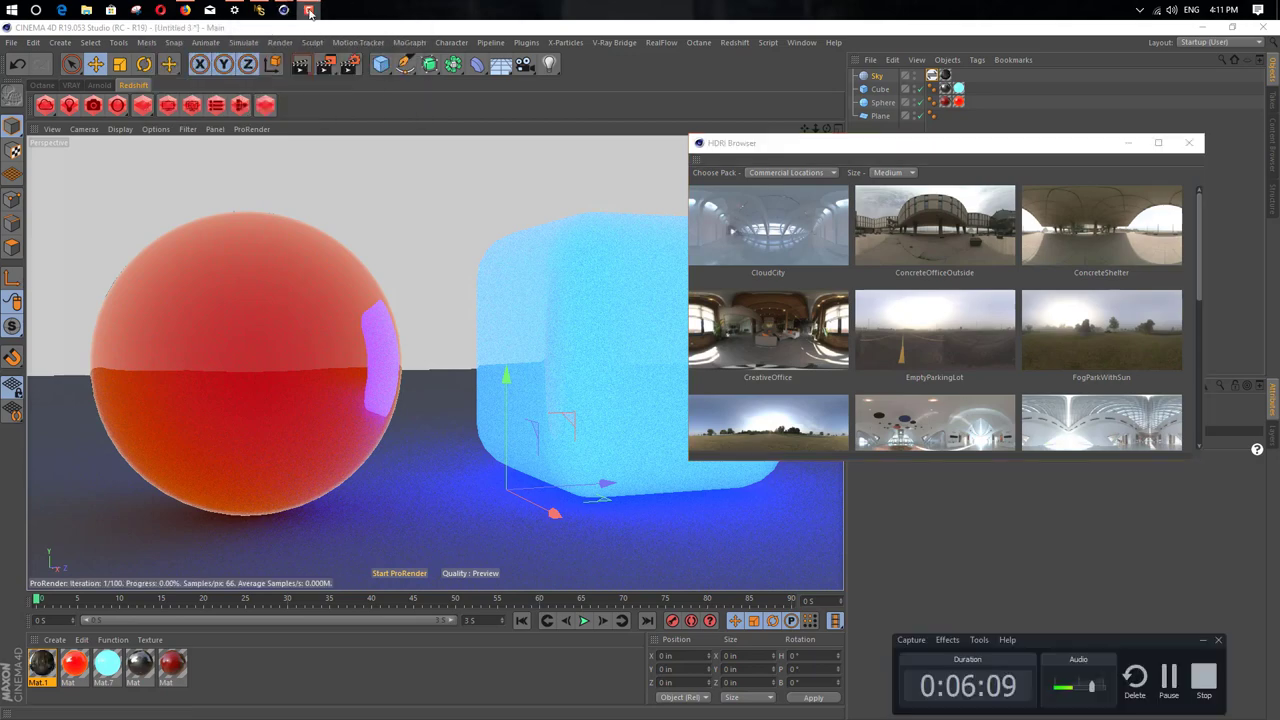
click(1170, 693)
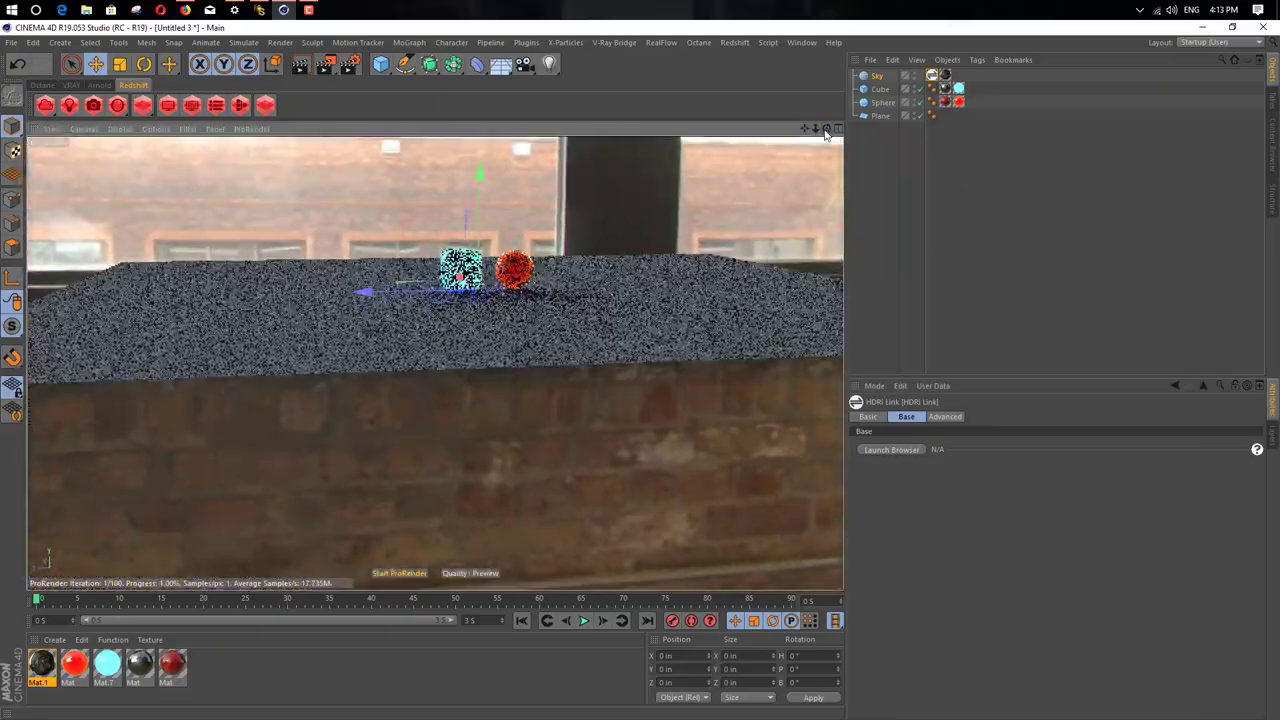
drag(817, 129, 434, 363)
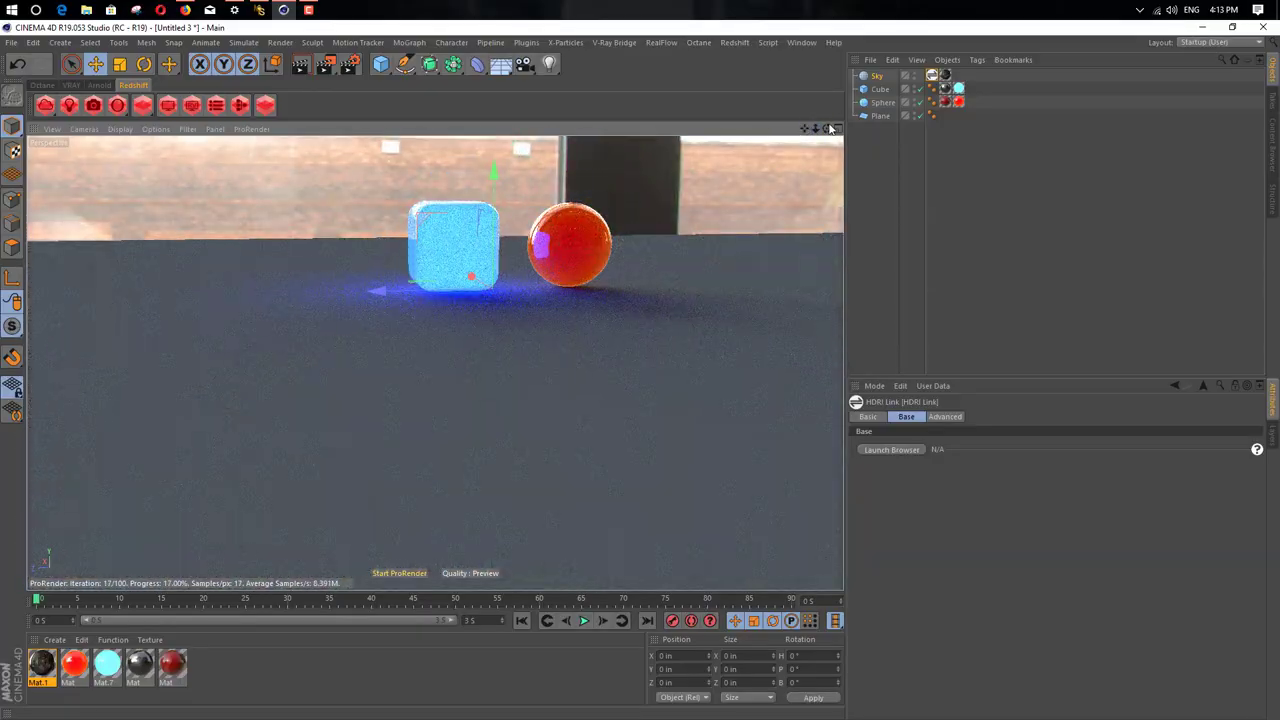
drag(815, 129, 434, 363)
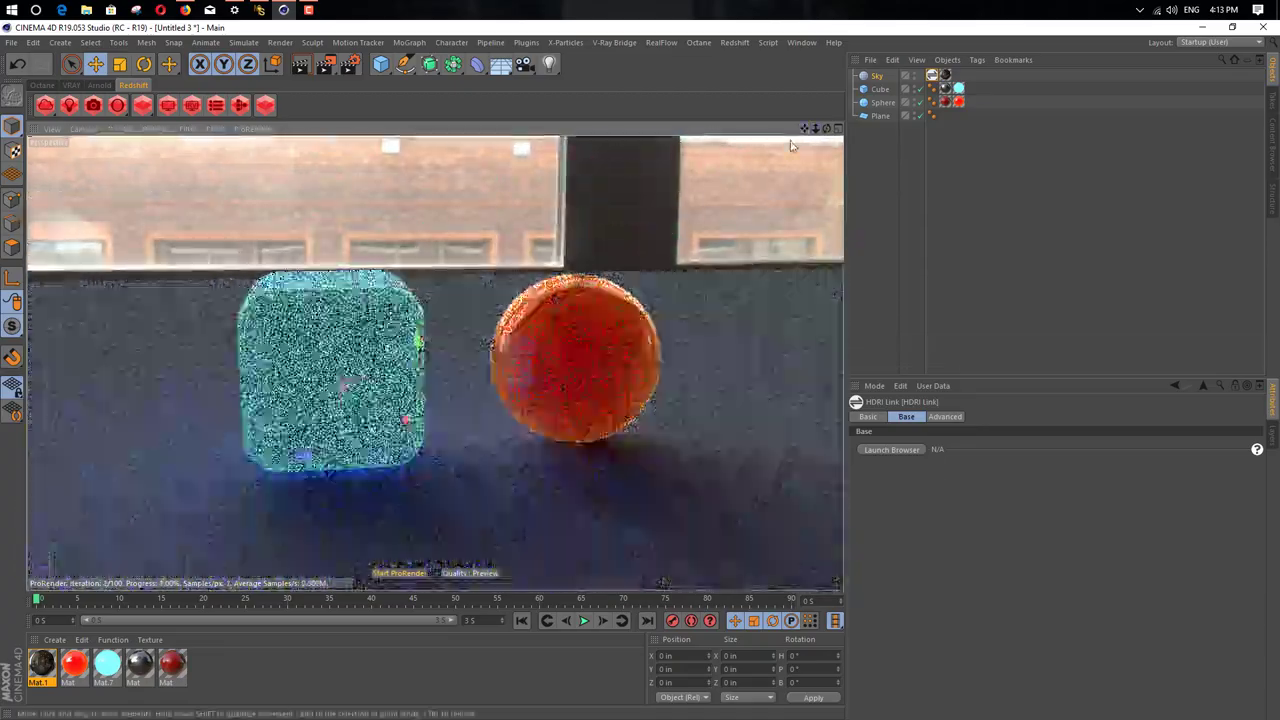